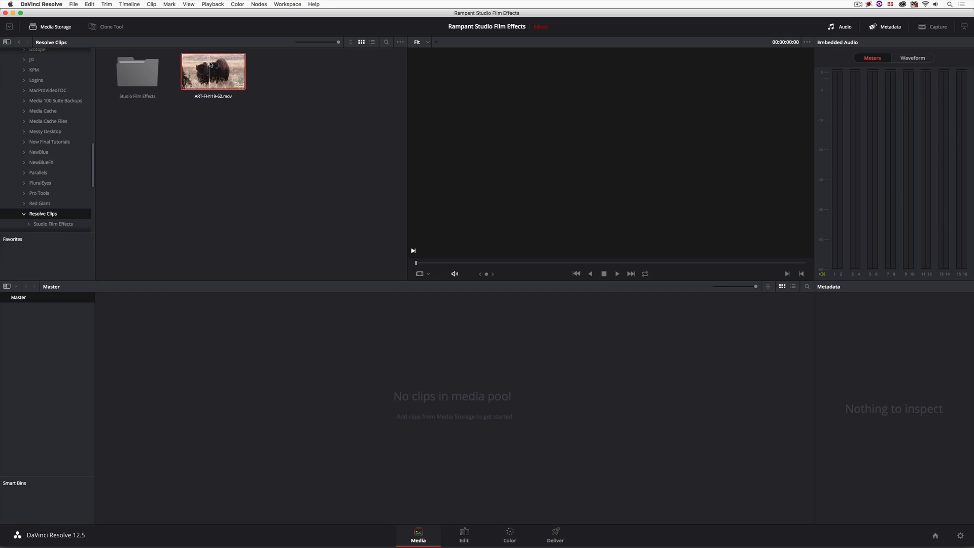
- Import ART-FH119-62.mov and the Studio Film Effects clips 011, 019, 026, 032, 040 and 046 into the media pool, keeping the project's frame rate
left_click_drag(210, 64, 220, 367)
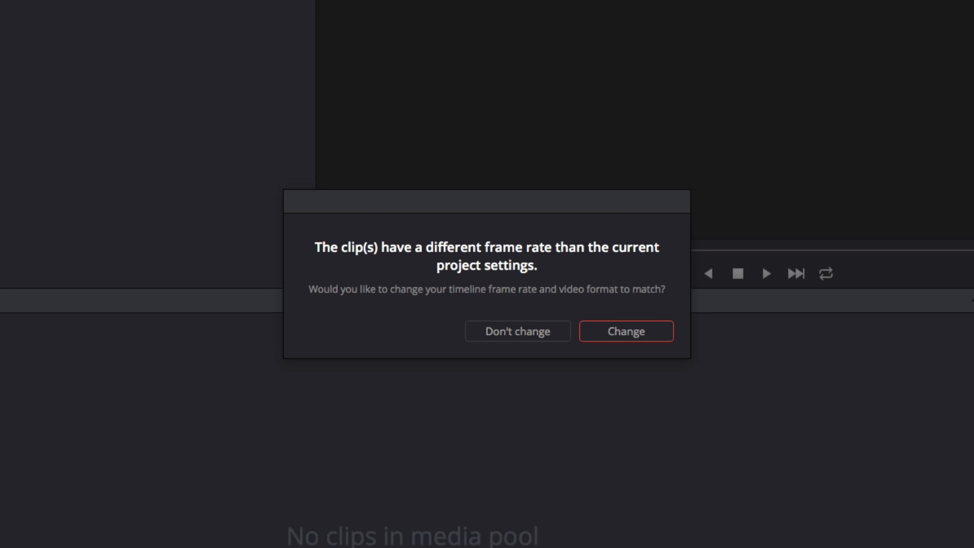
left_click(505, 334)
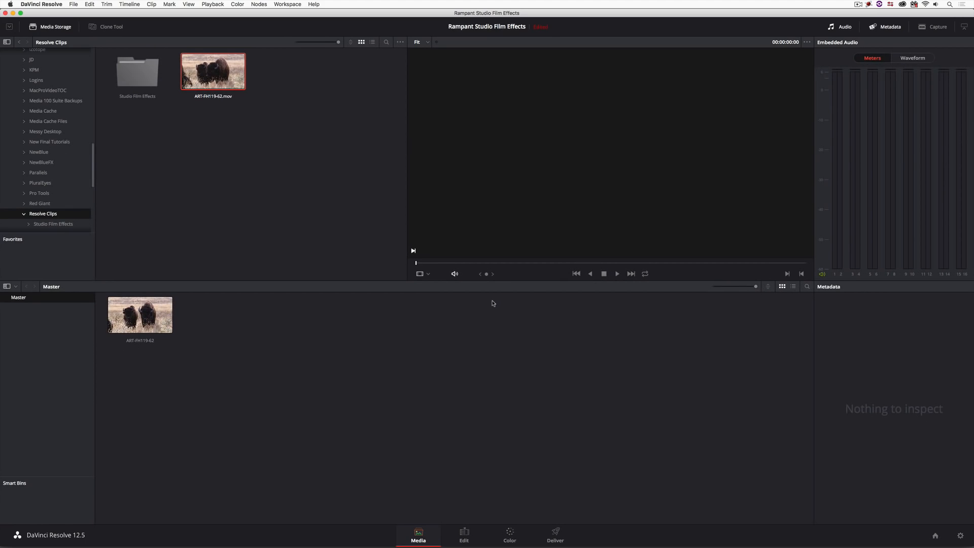
double_click(137, 74)
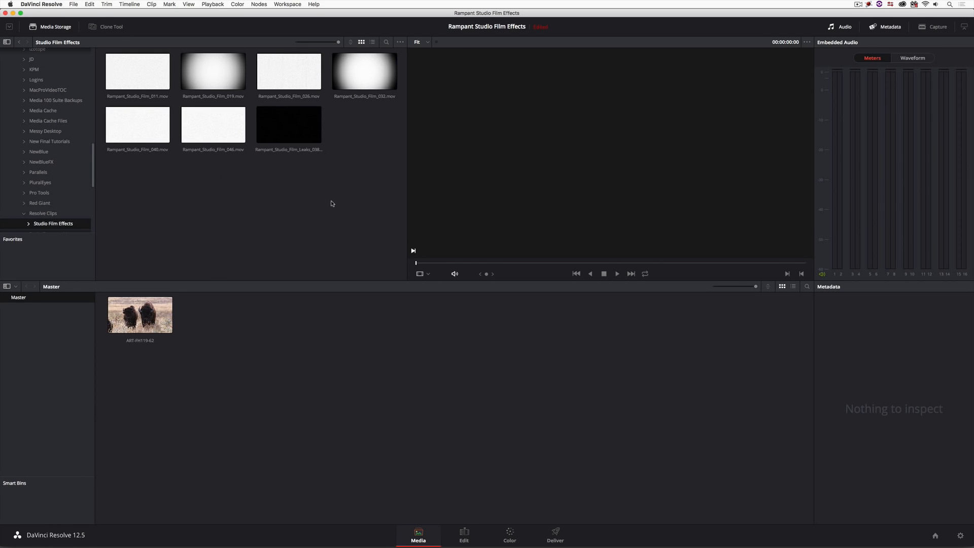
key("super+a")
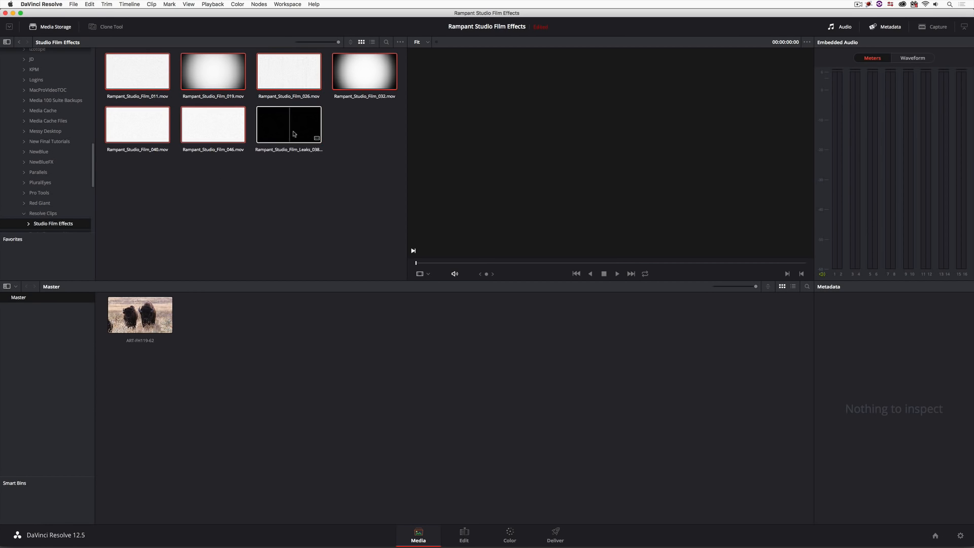
left_click_drag(213, 71, 273, 342)
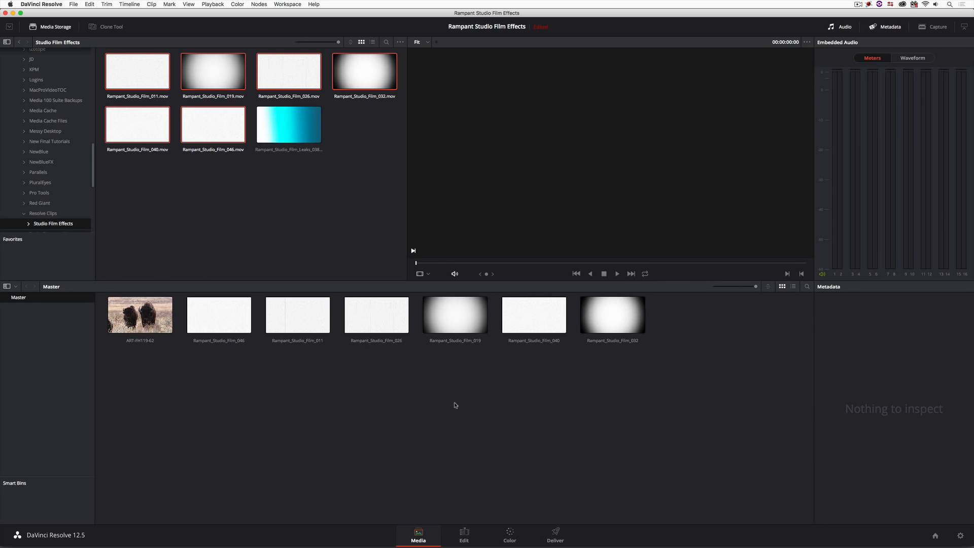
- Examine the imported clips' frame rates and resolutions in the media pool's list view, and return to thumbnail view
left_click(794, 287)
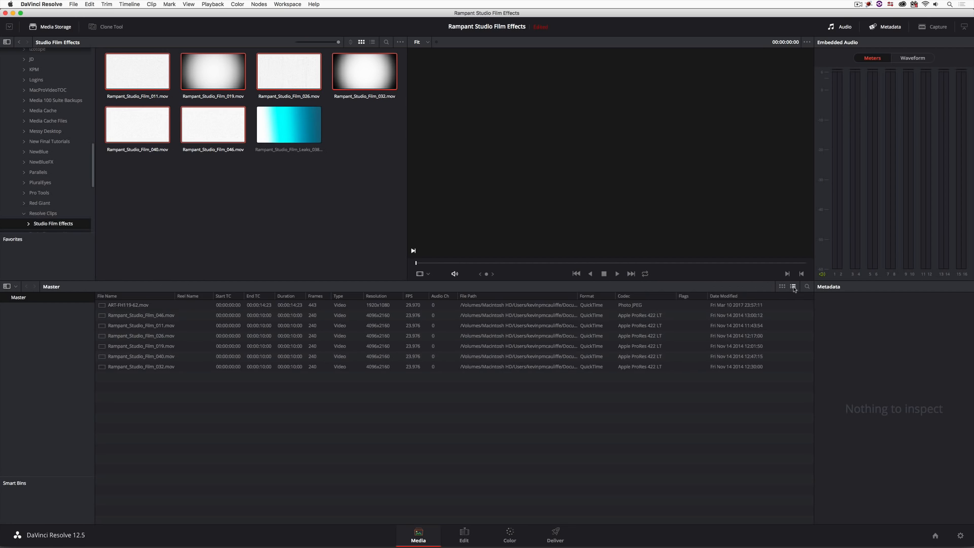
left_click(783, 287)
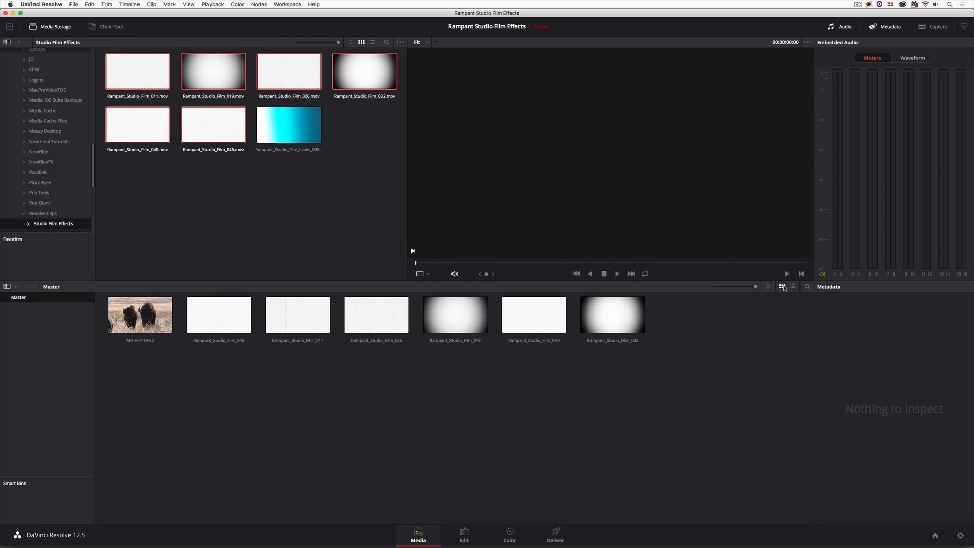
mouse_move(756, 287)
left_mouse_down()
mouse_move(741, 290)
mouse_move(764, 290)
left_mouse_up()
- Create a timeline on the Edit page by placing the ART-FH119-62 clip at the start of Video 1
left_click(463, 537)
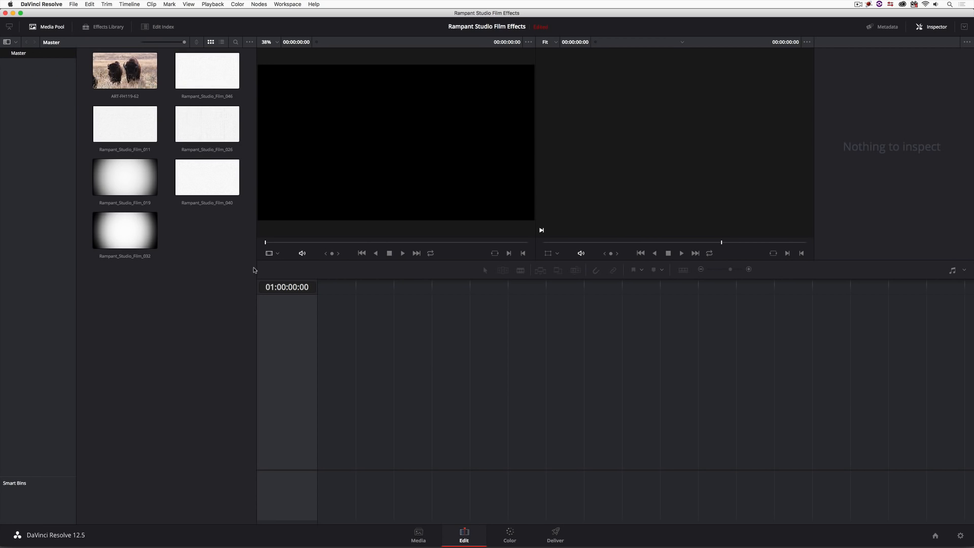
left_click(100, 56)
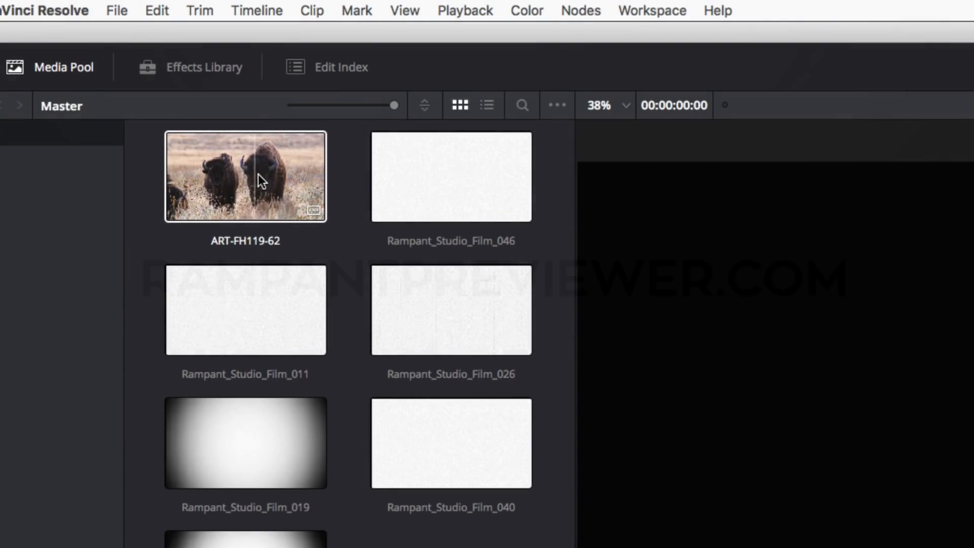
left_click_drag(257, 175, 318, 448)
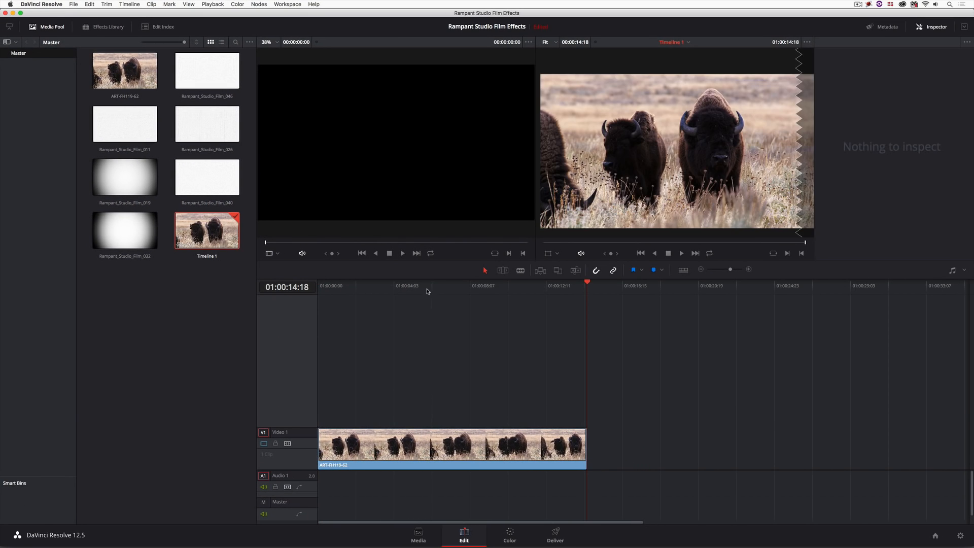
- Park the playhead at 01:00:06:14 in the bison clip and open that clip on the Color page
left_click(427, 287)
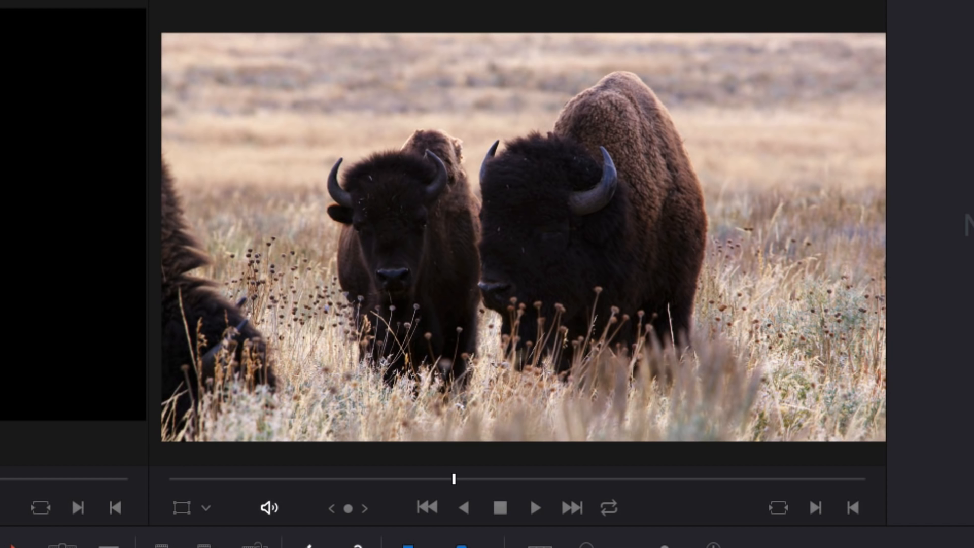
key("Home")
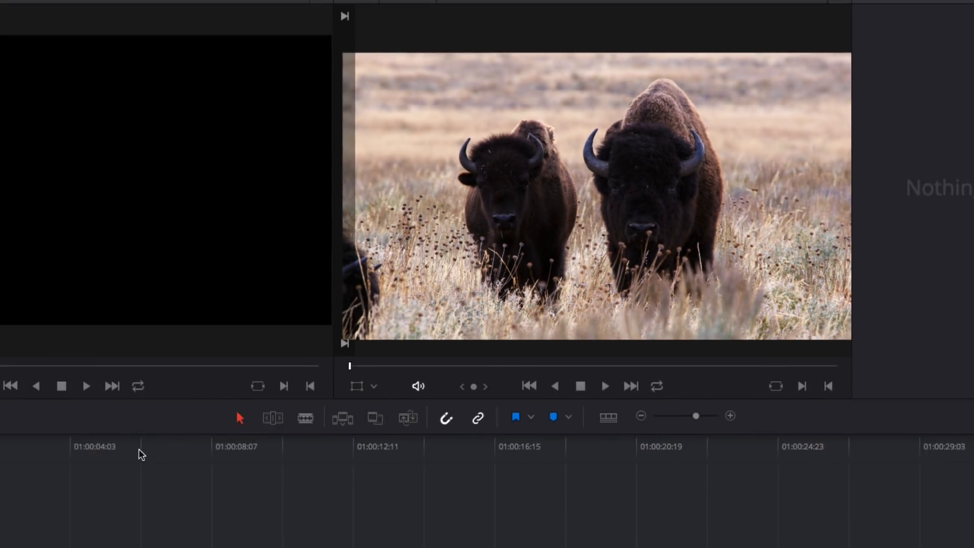
left_click_drag(430, 287, 438, 287)
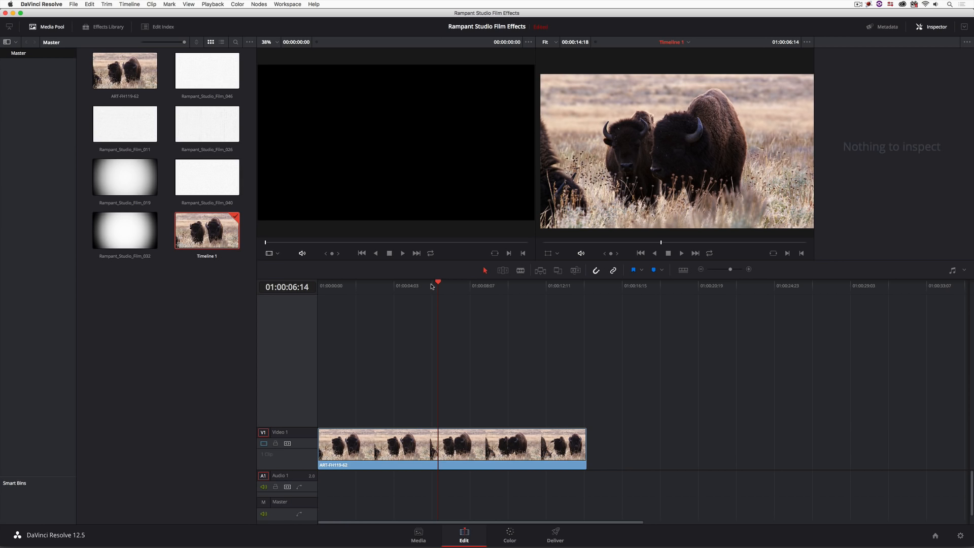
left_click(480, 447)
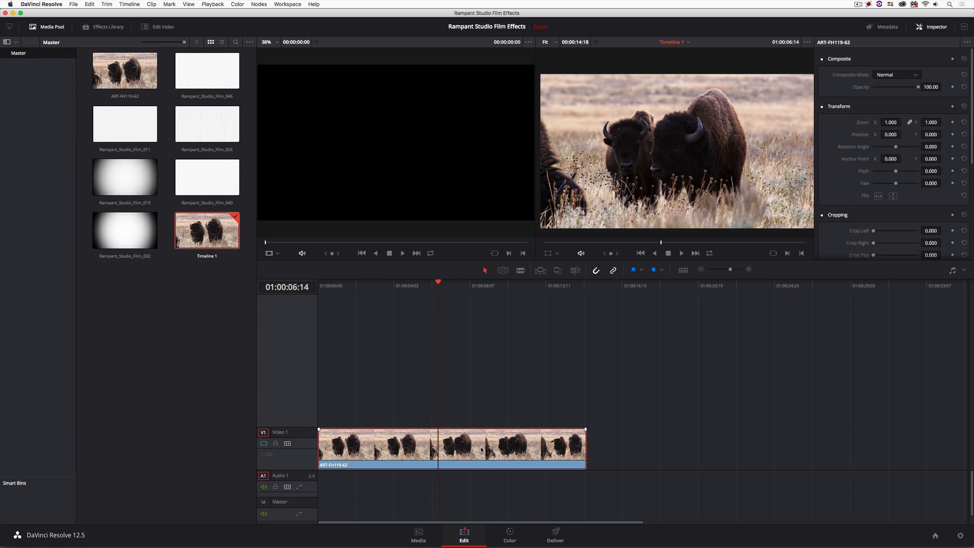
left_click(512, 535)
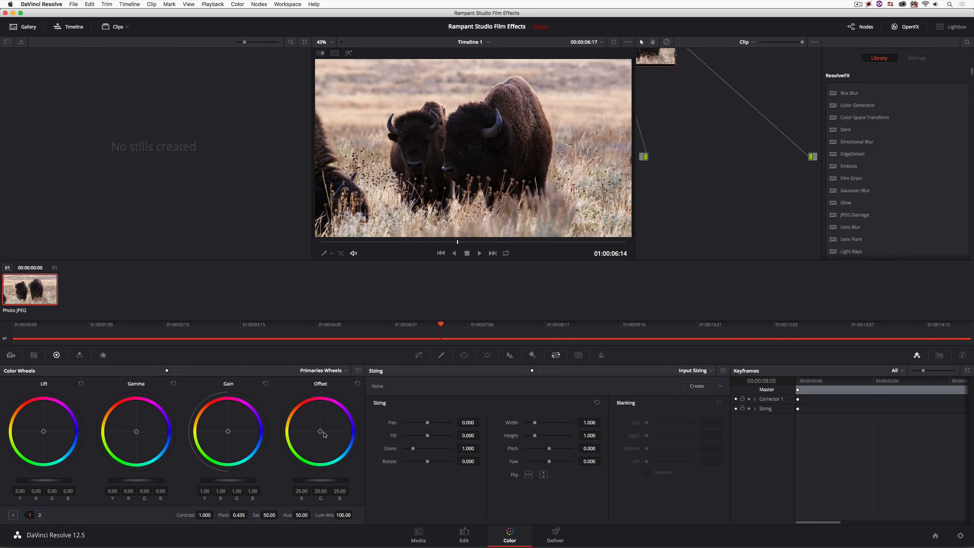
- Grade the bison clip with a warm orange Offset of 51.77, 18.59 and 3.25, Gamma of 0.04 and saturation of 25
left_click_drag(322, 432, 309, 414)
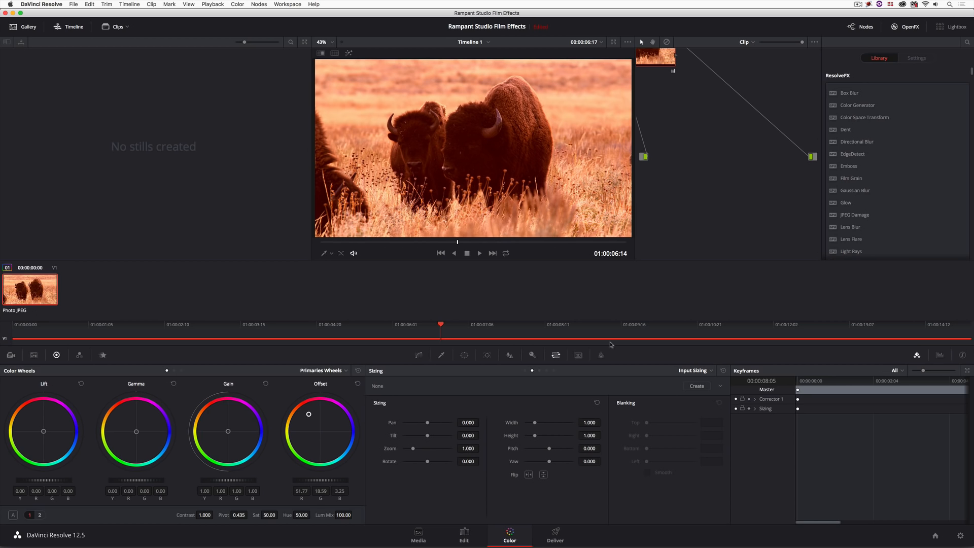
left_click_drag(652, 60, 721, 148)
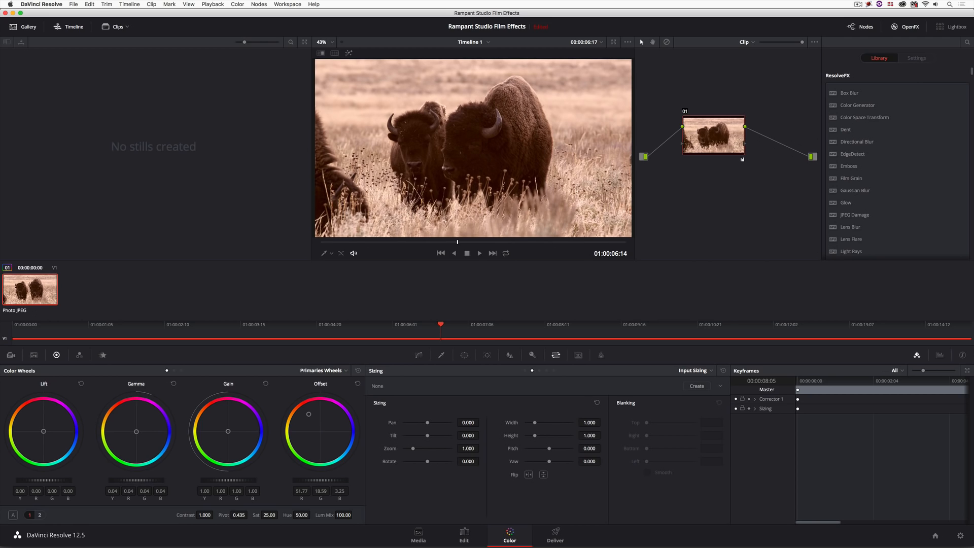
left_click_drag(43, 480, 41, 480)
- Place Rampant_Studio_Film_032 twice in a row on Video 2 on the Edit page, trimming the second copy to end with the bison clip
left_click(464, 536)
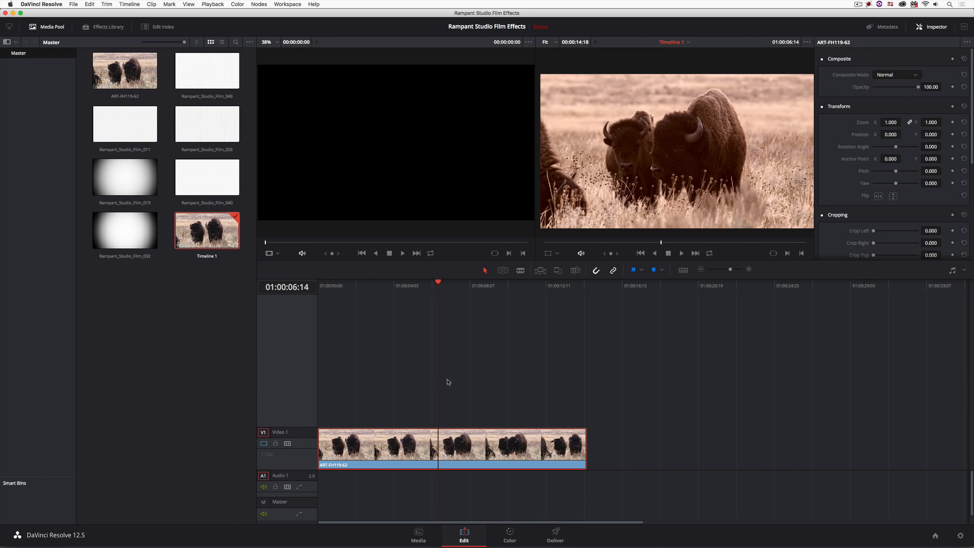
left_click_drag(436, 293, 444, 357)
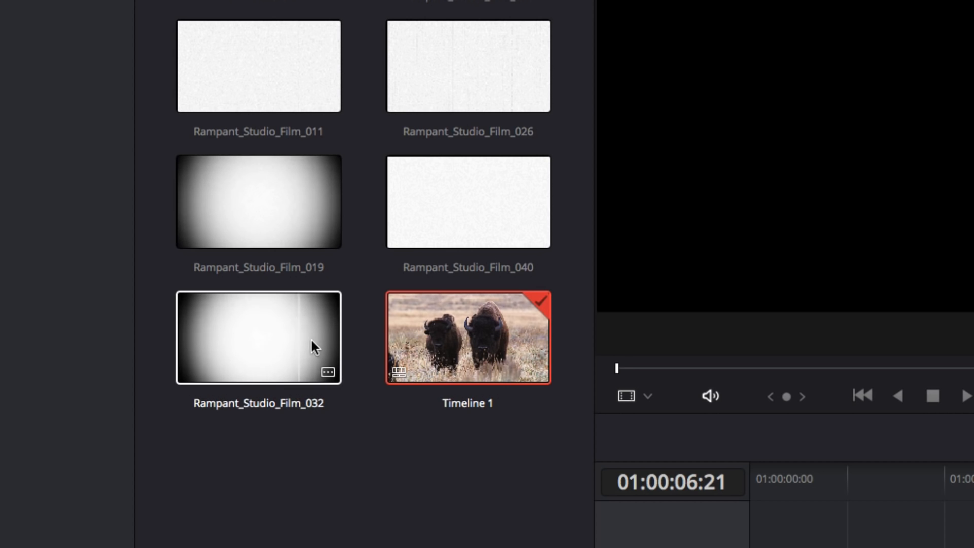
left_click_drag(242, 342, 325, 409)
left_click(416, 397)
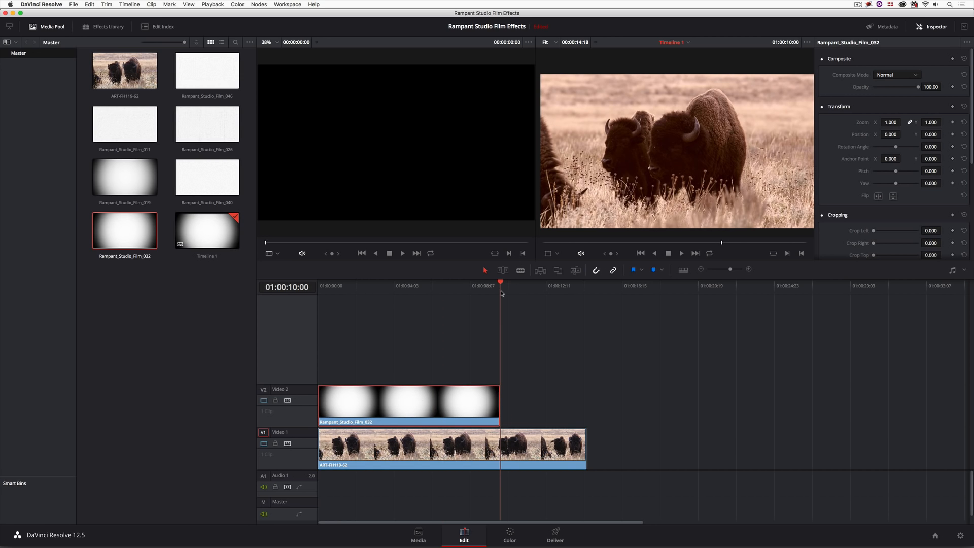
key("F10")
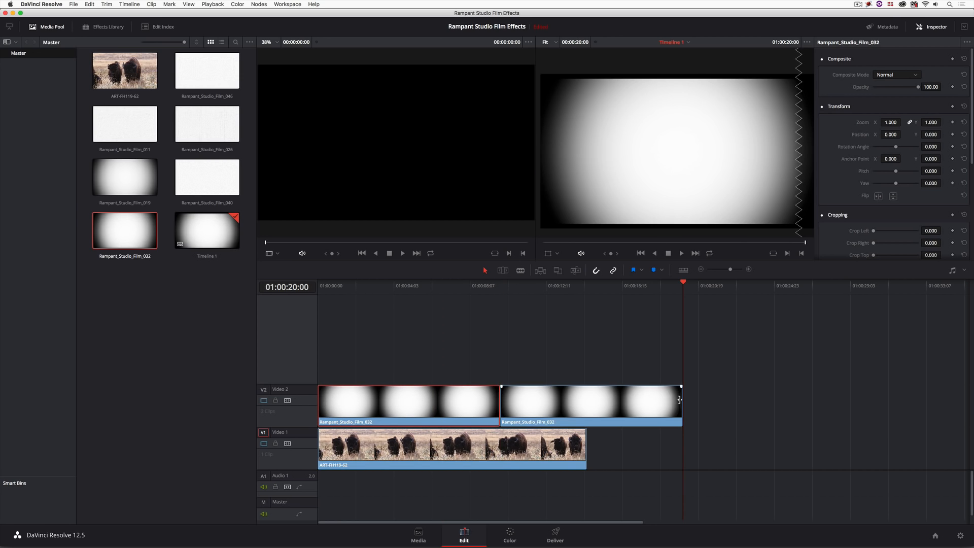
left_click_drag(681, 399, 586, 400)
- Play the timeline from 01:00:05:09 across the join between the two overlay clips to check the loop
left_click(509, 292)
left_click_drag(502, 295, 416, 304)
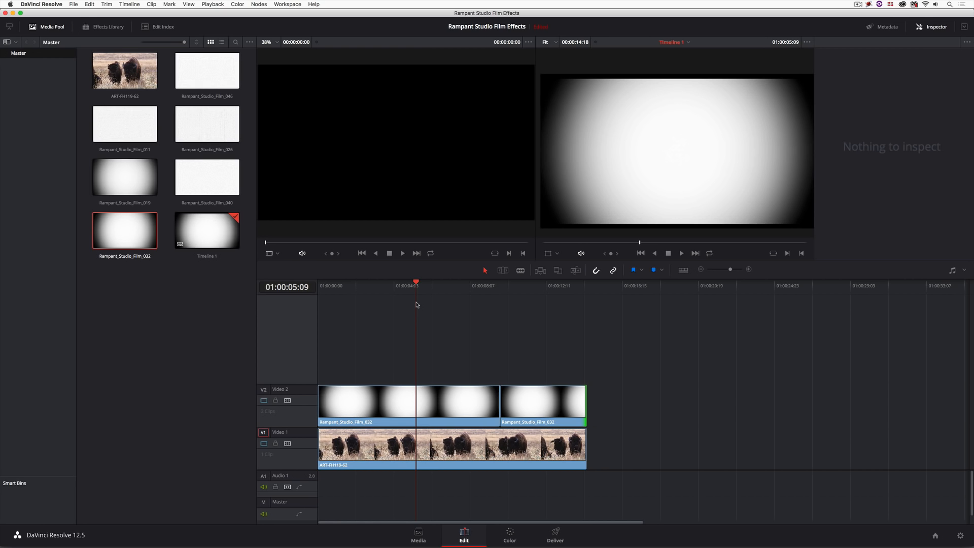
key("space")
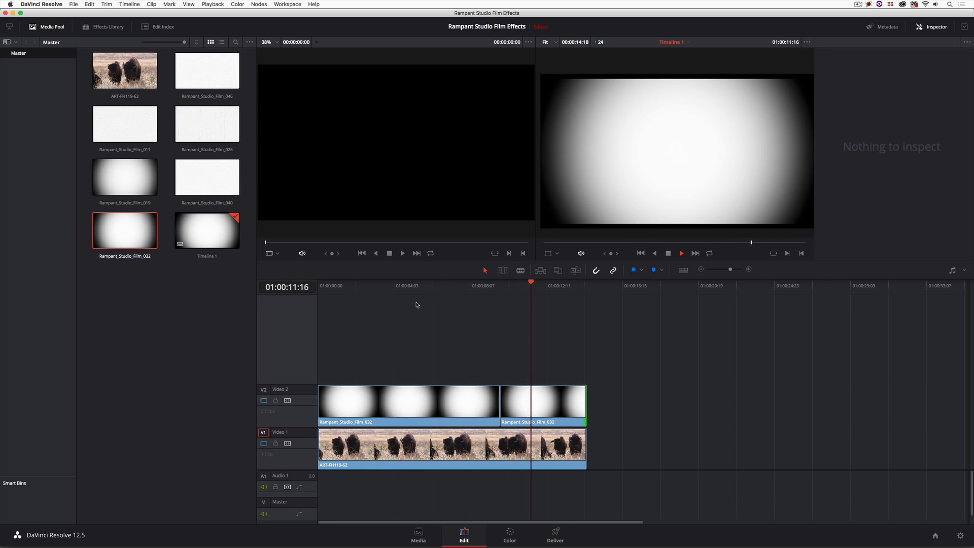
key("space")
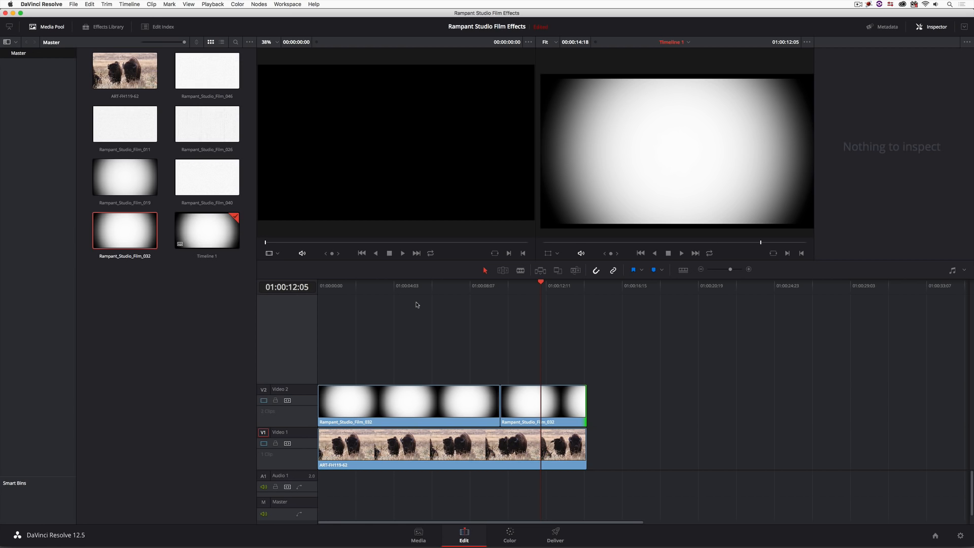
- Set the zoom of the first Rampant_Studio_Film_032 clip on Video 2 to 1.070
left_click(446, 404)
left_click(462, 289)
left_click_drag(461, 290, 451, 290)
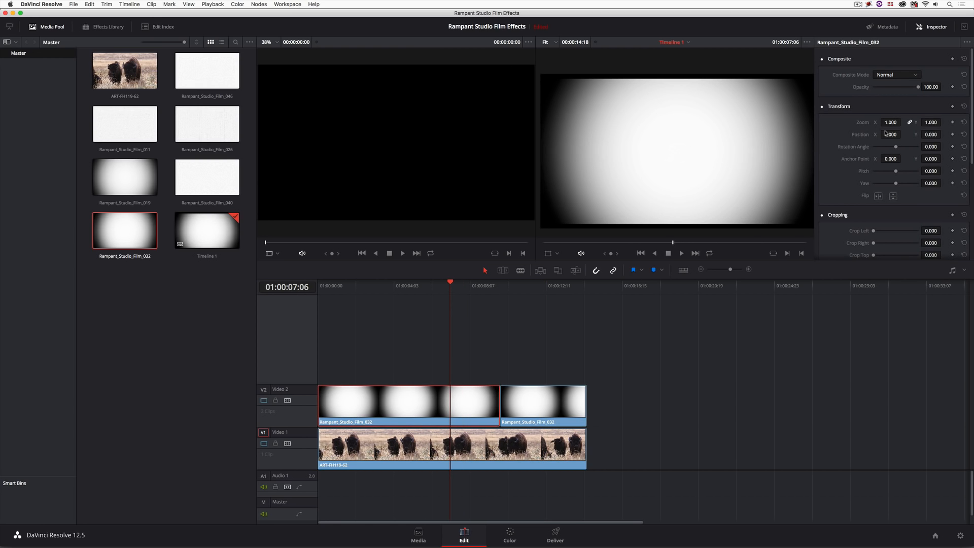
left_click_drag(899, 122, 905, 122)
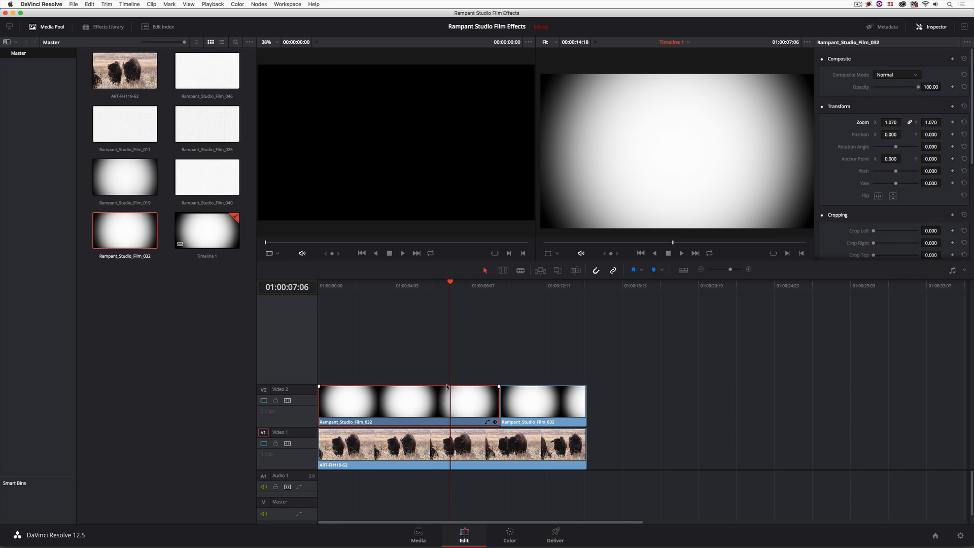
- Copy the first overlay clip and paste its video attributes, including zoom, onto the second overlay clip on Video 2
right_click(455, 397)
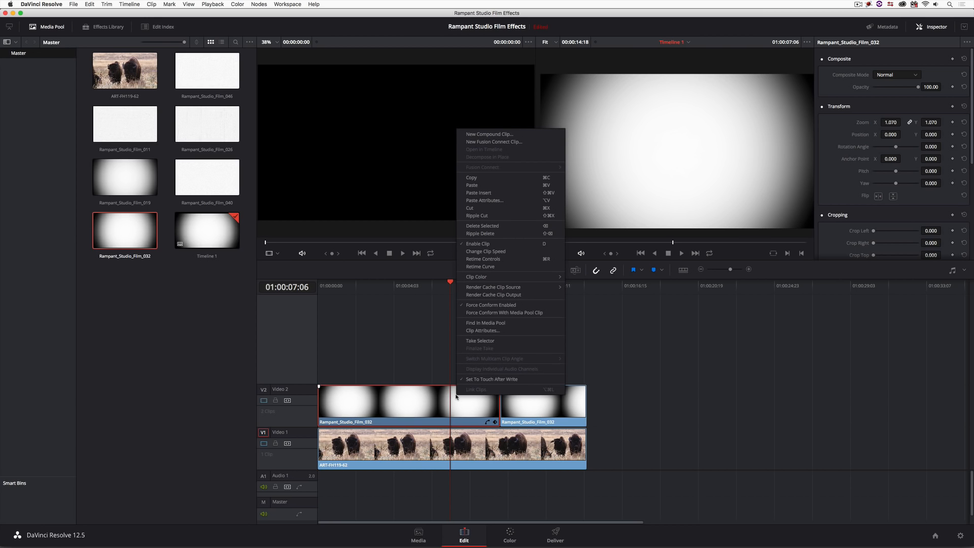
left_click(514, 178)
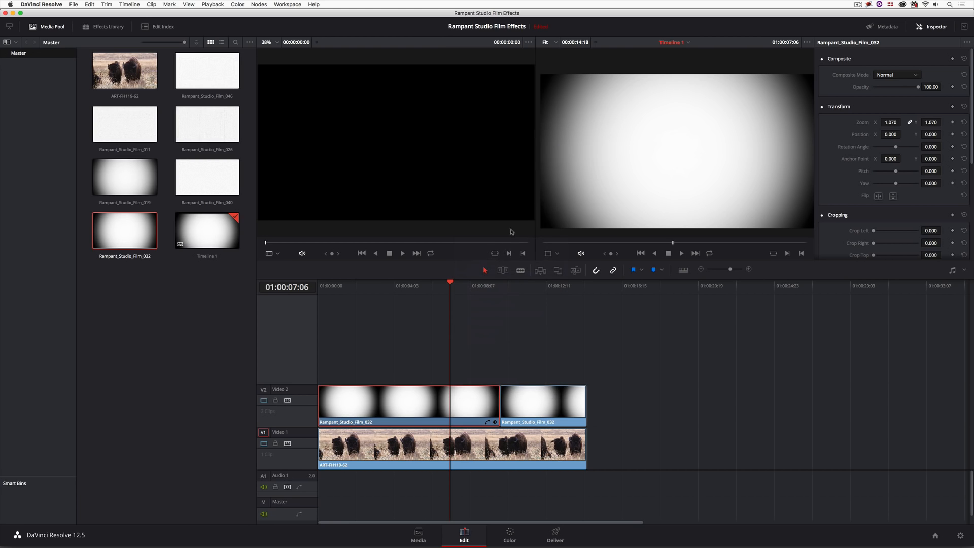
left_click(536, 396)
left_click(535, 282)
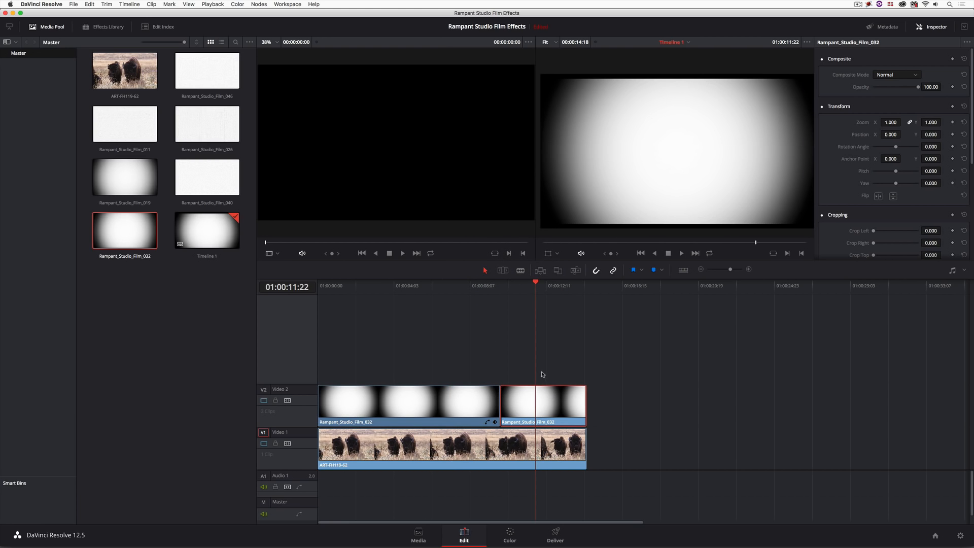
right_click(543, 401)
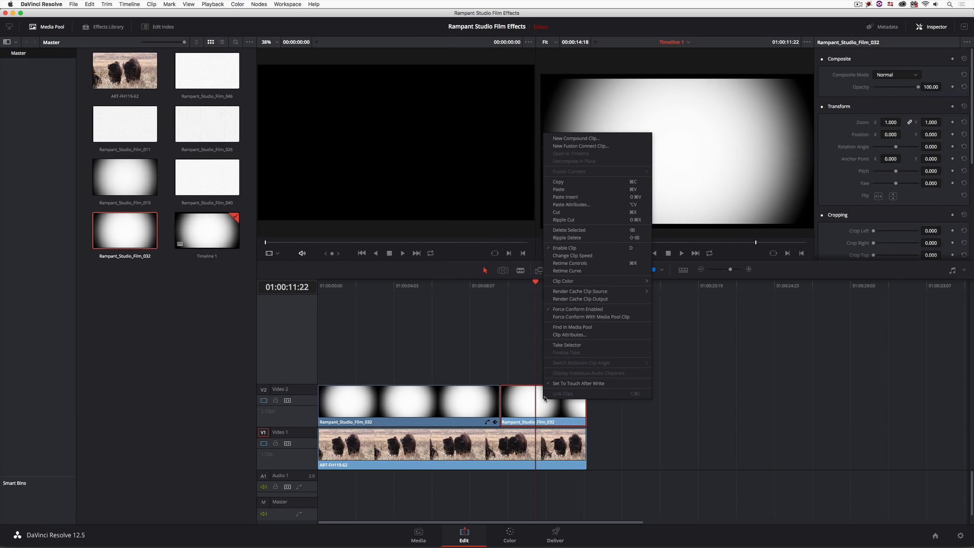
left_click(572, 204)
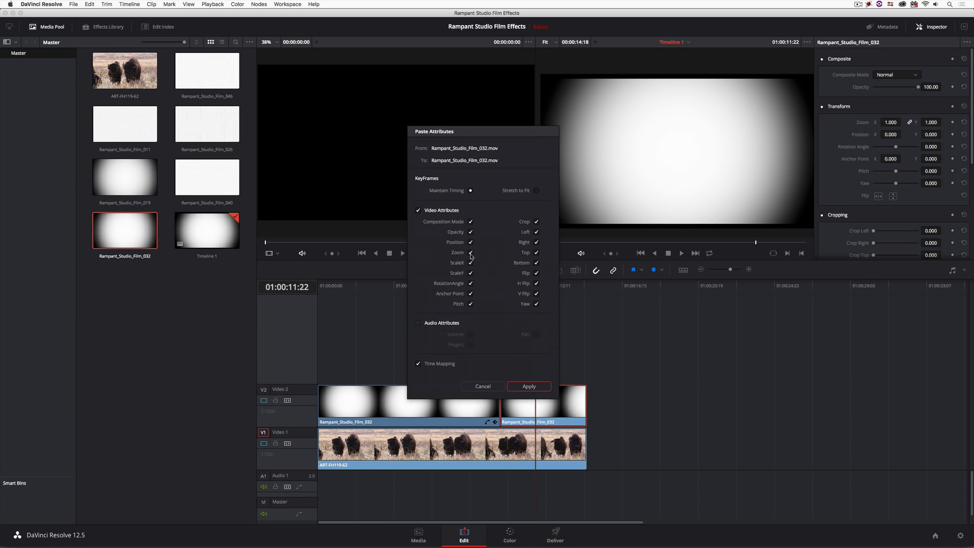
left_click(529, 386)
- Combine both Rampant_Studio_Film_032 clips on Video 2 into a compound clip named "Rampant Film Look #1"
left_click_drag(543, 285, 290, 308)
left_click_drag(625, 350, 344, 396)
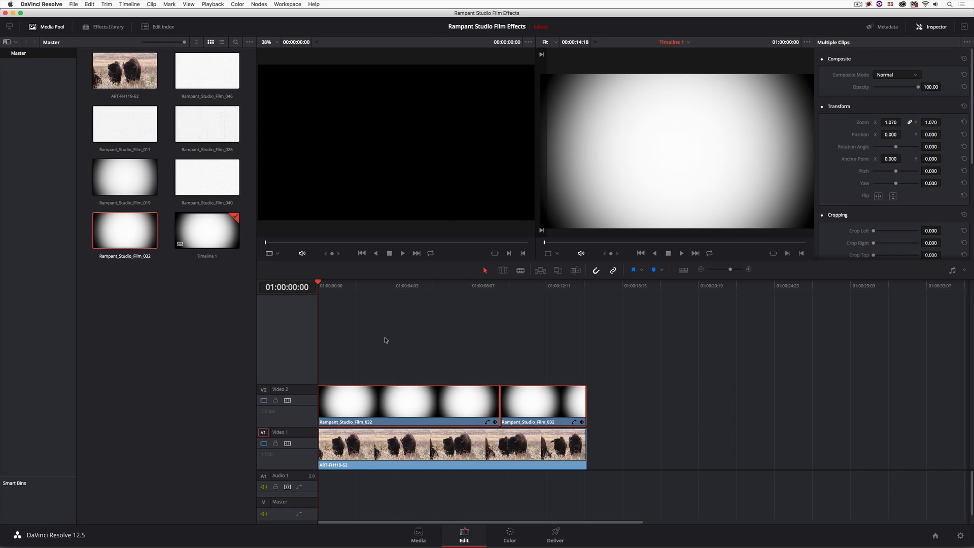
right_click(465, 404)
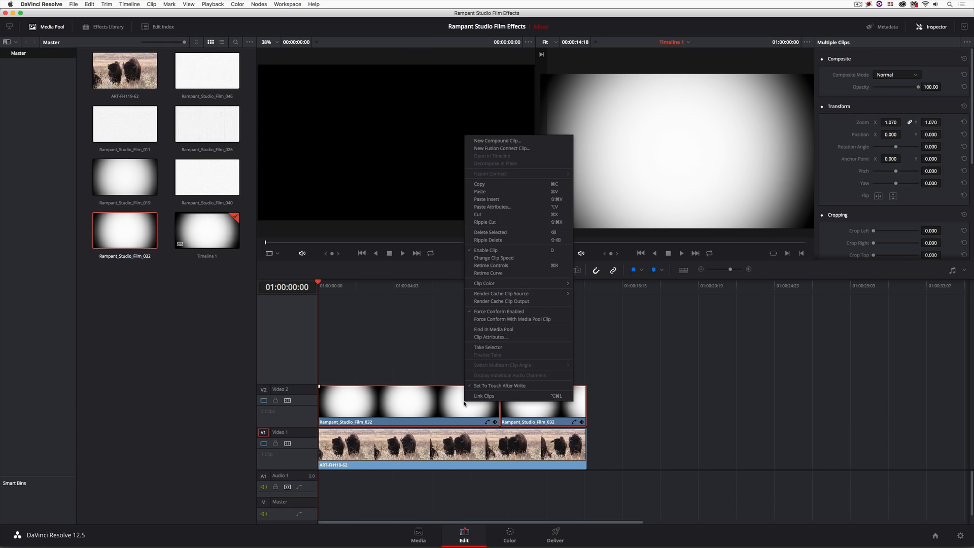
left_click(544, 142)
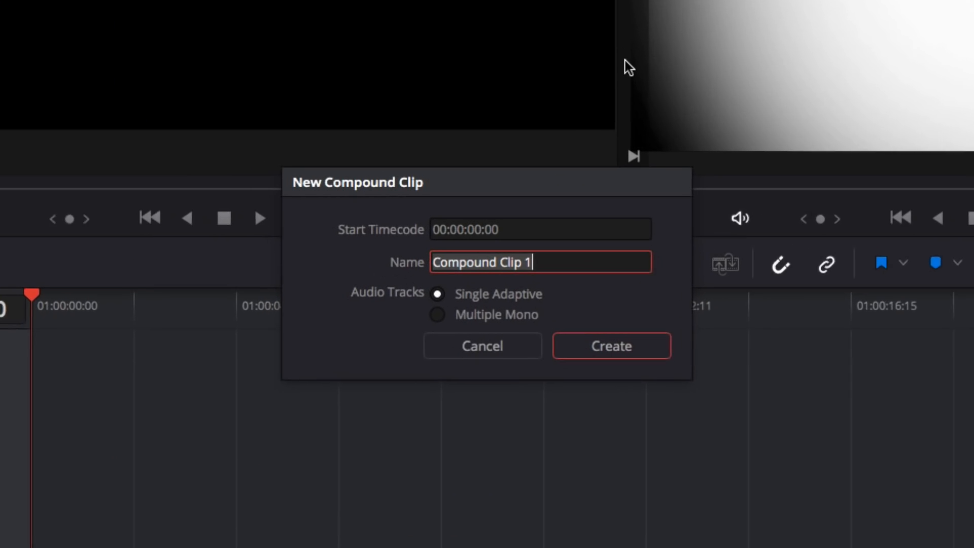
type("Rampan")
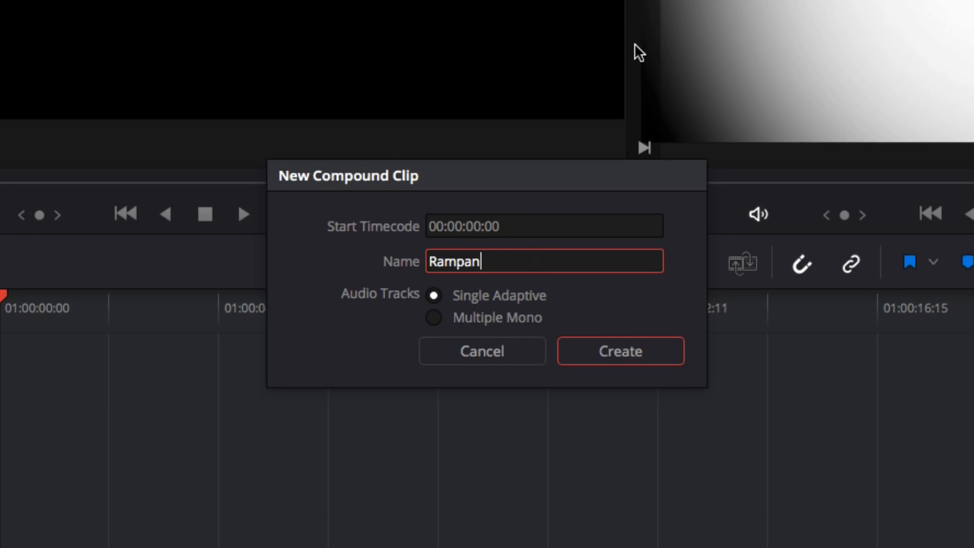
type("t Film Look ")
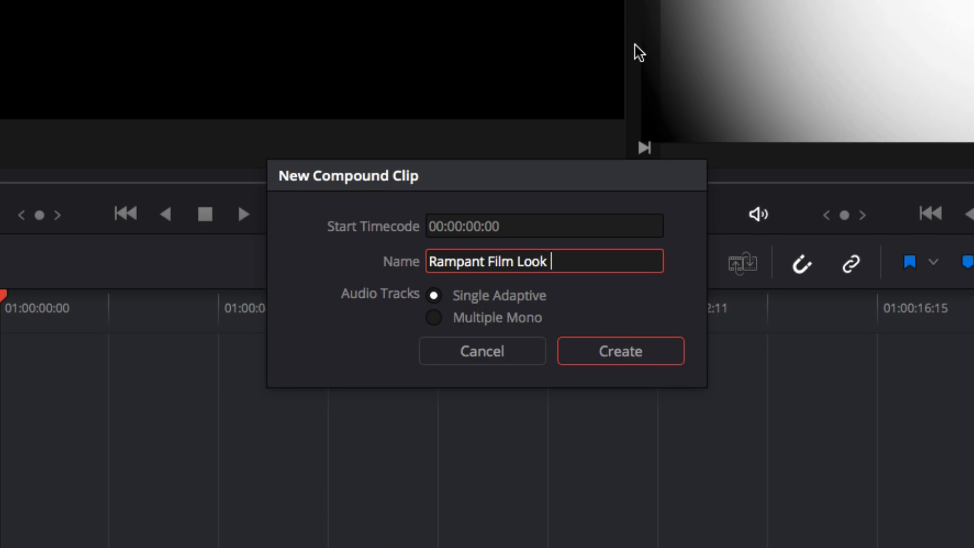
type("#1")
left_click(616, 352)
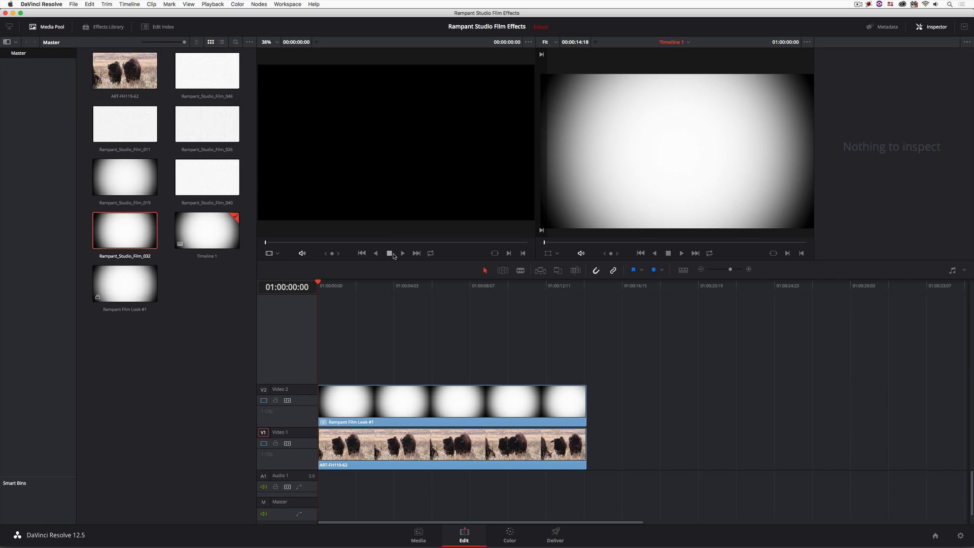
- Open the Rampant Film Look #1 compound clip in its own timeline
right_click(397, 406)
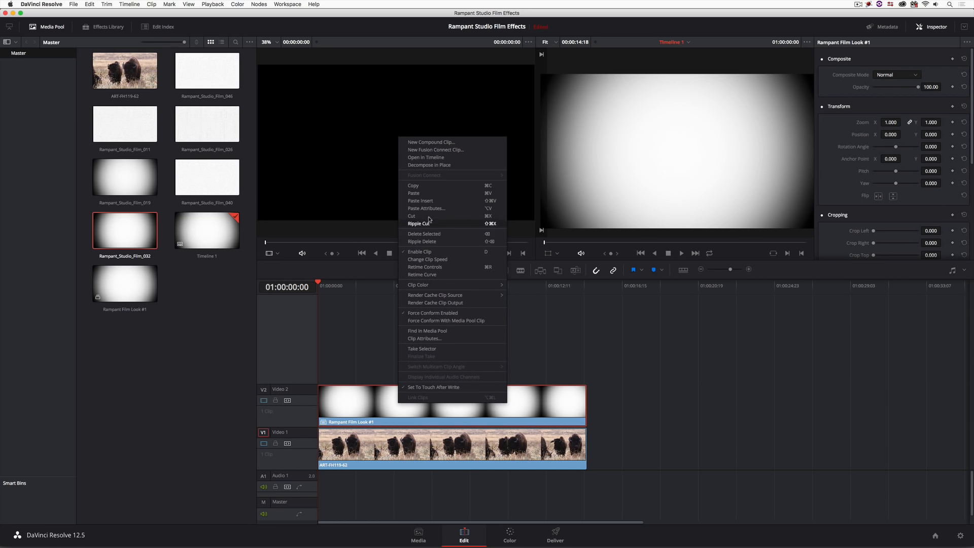
left_click(444, 161)
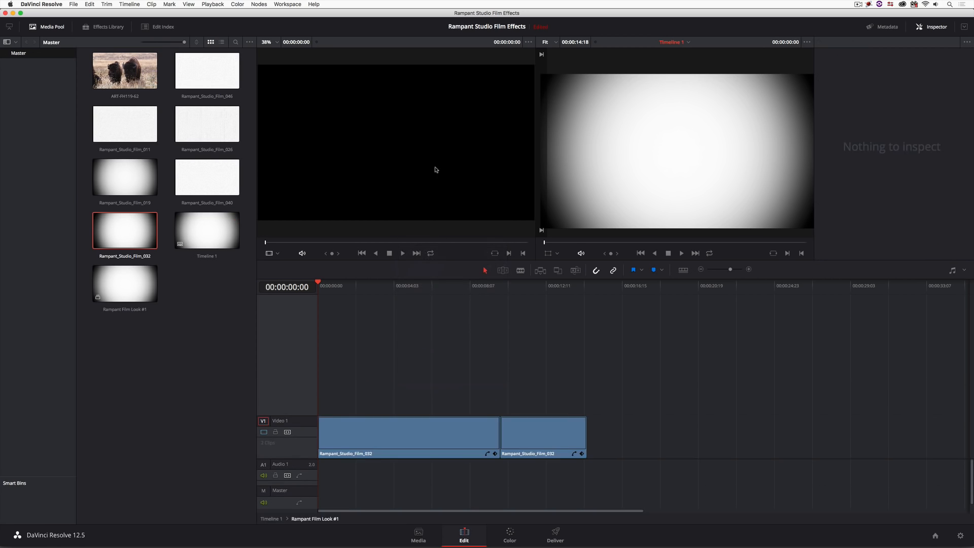
left_click(398, 285)
left_click_drag(380, 285, 329, 298)
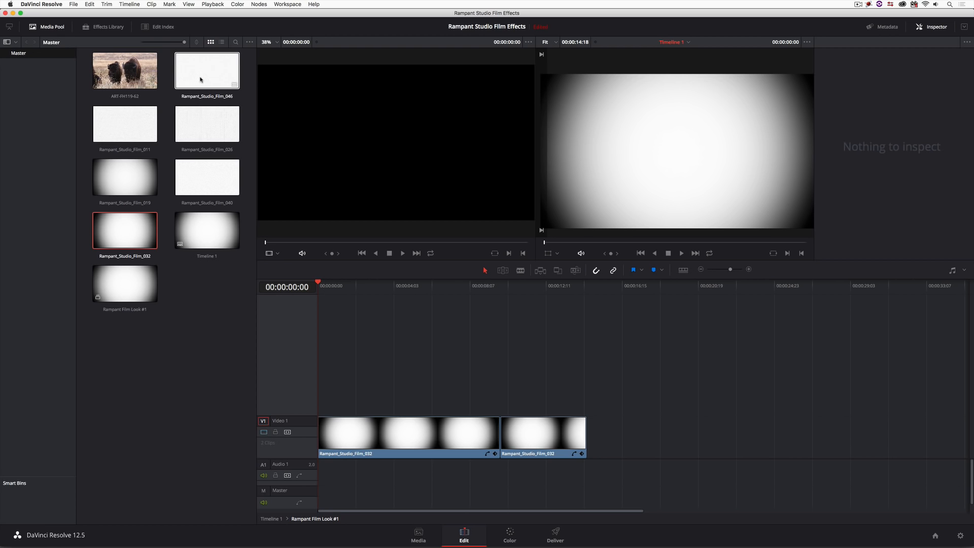
- Place Rampant_Studio_Film_046 on a new Video 2 track at the start, above the first Rampant_Studio_Film_032 clip
left_click_drag(208, 75, 304, 396)
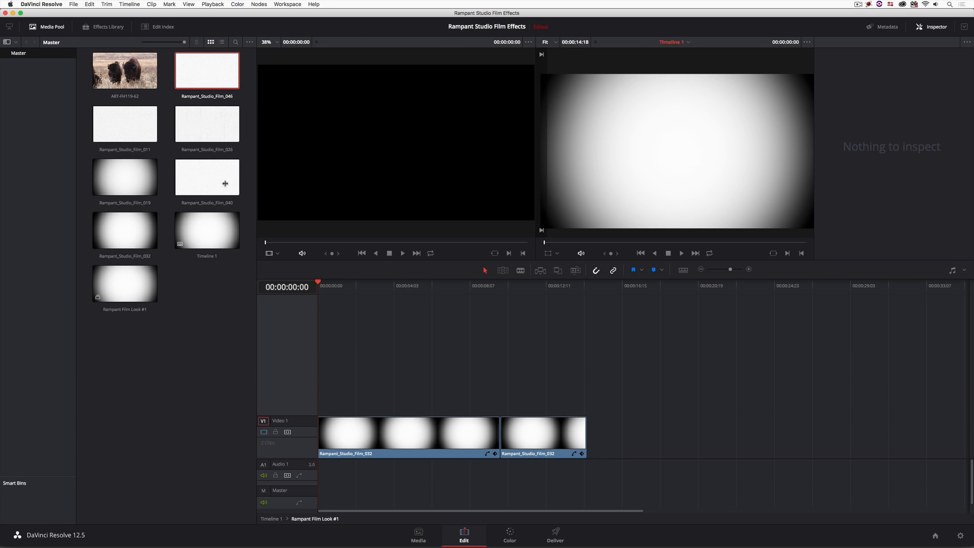
left_click_drag(208, 76, 363, 399)
left_click(391, 288)
left_click_drag(390, 291, 378, 289)
- Paste the copied Rampant_Studio_Film_032 video attributes, including zoom, onto the Rampant_Studio_Film_046 clip
right_click(399, 390)
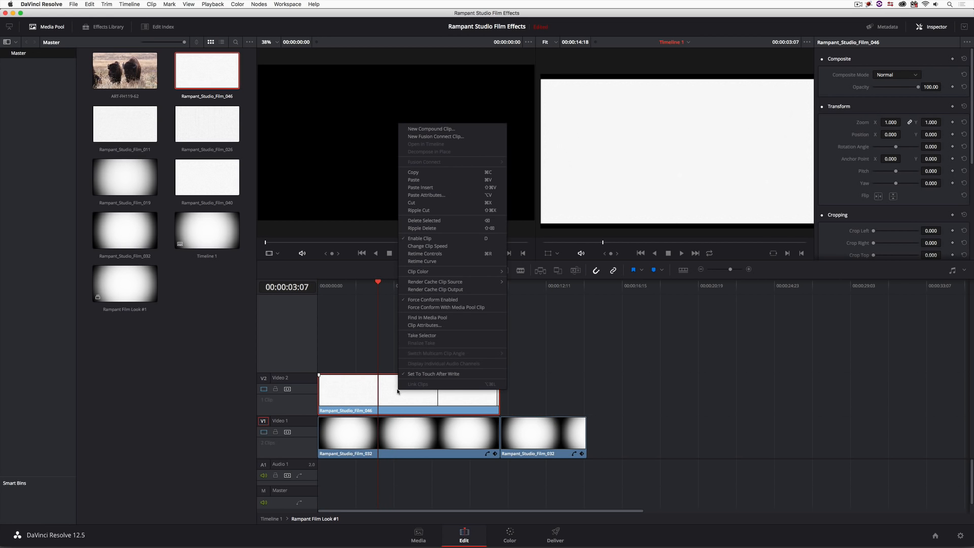
left_click(470, 195)
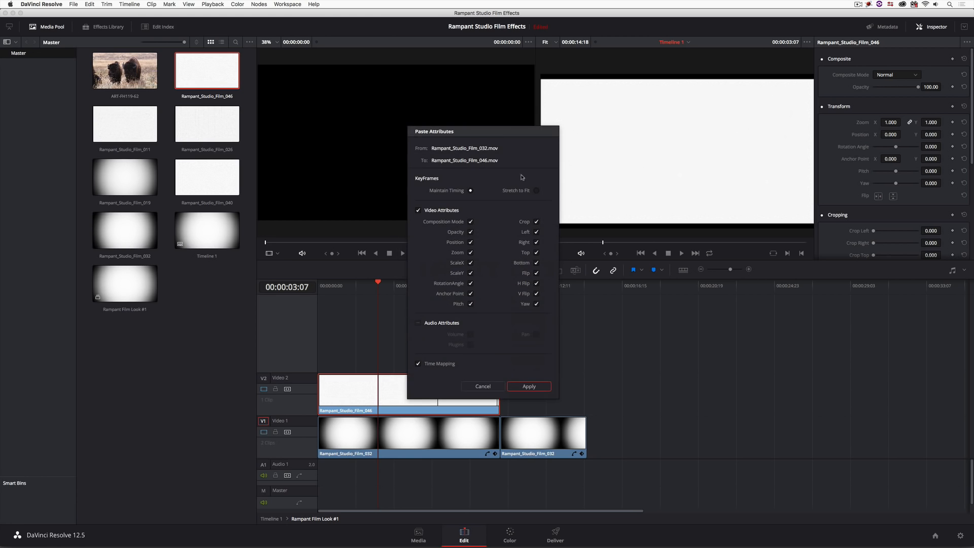
left_click(529, 387)
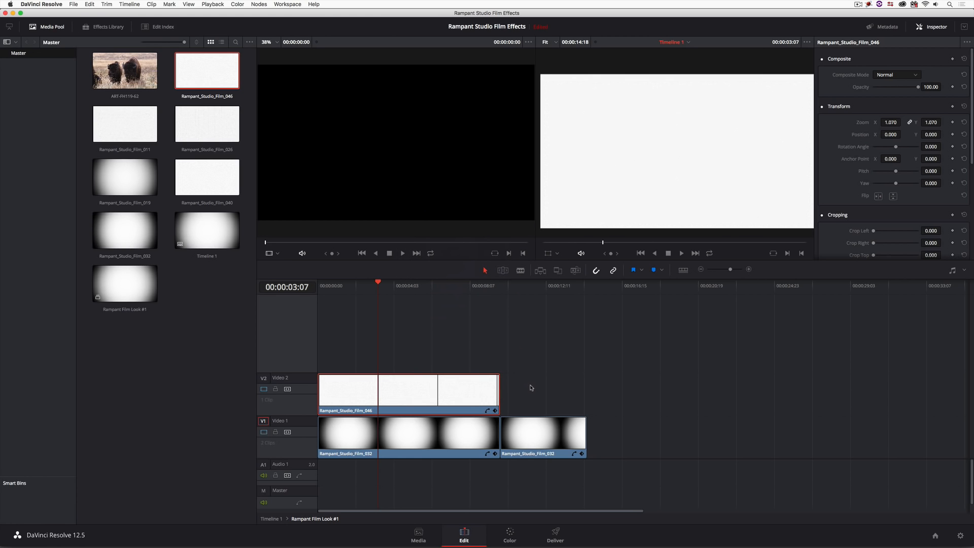
- Set the composite mode of the Rampant_Studio_Film_046 clip to Multiply
left_click(892, 76)
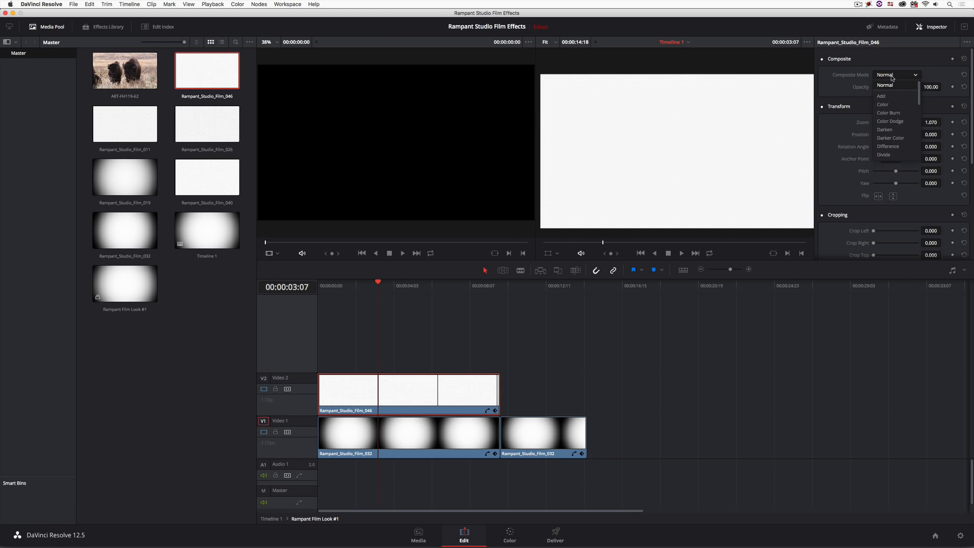
scroll(890, 128, "down", 5)
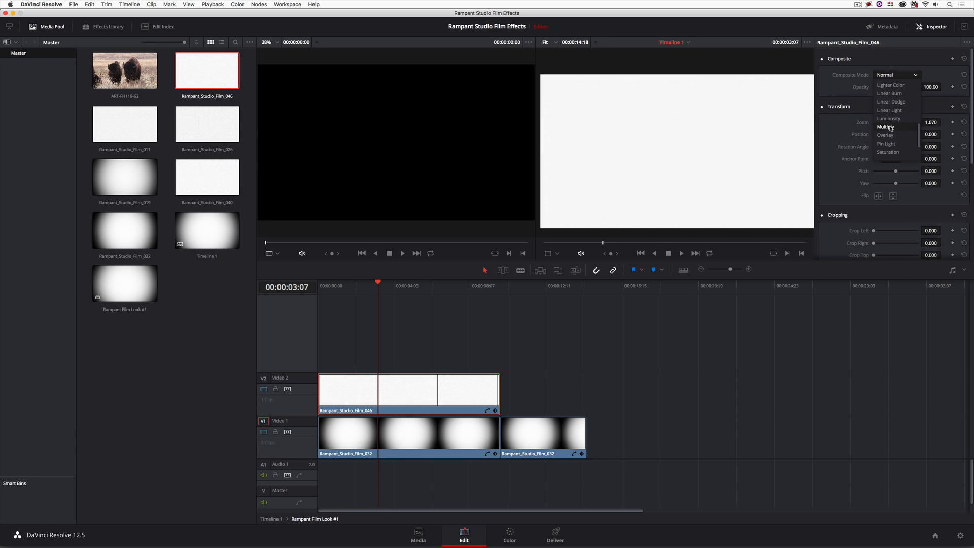
left_click(890, 127)
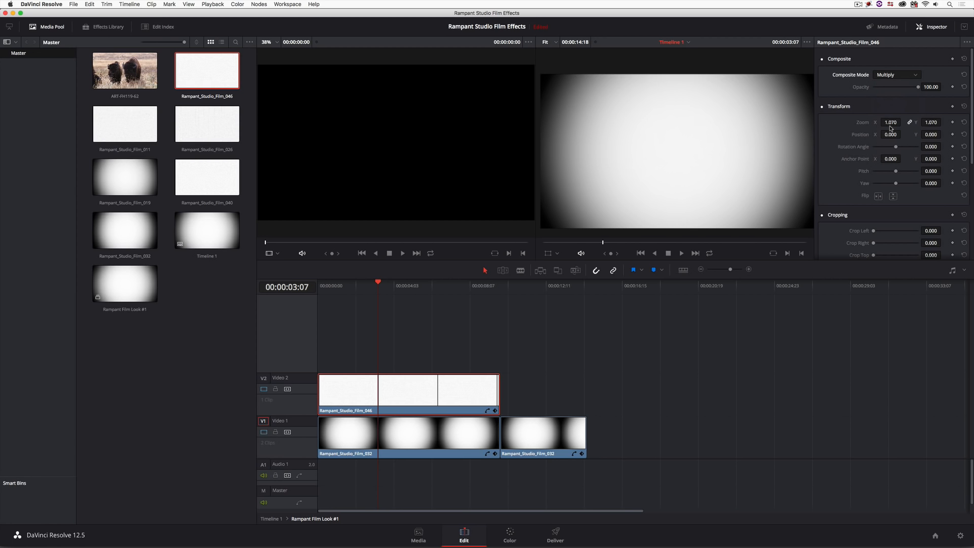
scroll(684, 157, "up", 3)
scroll(683, 157, "down", 2)
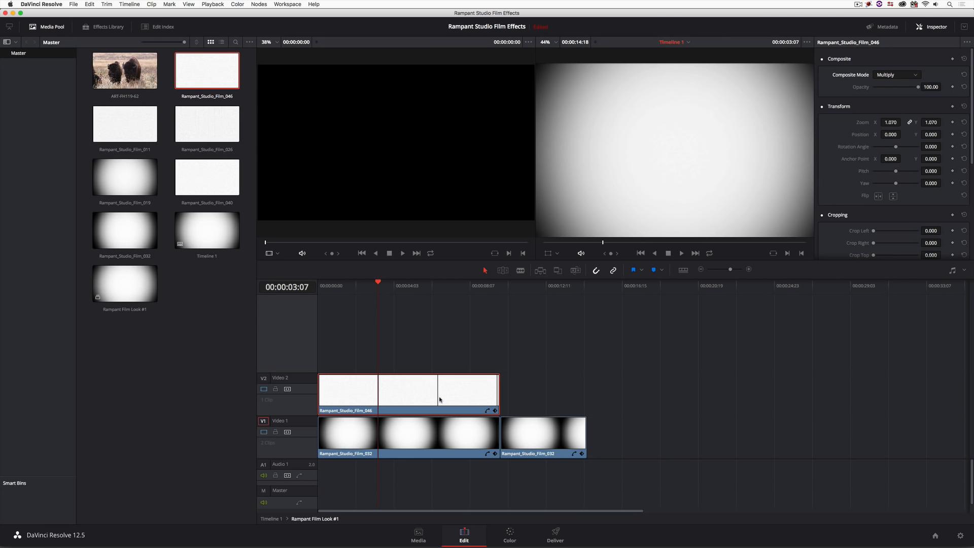
- Add a second Rampant_Studio_Film_046 directly after the first on Video 2, trimmed to end with the clips on Video 1
left_click(502, 292)
key("F12")
left_click_drag(683, 394, 452, 398)
- Duplicate both Rampant_Studio_Film_046 clips onto a new Video 3 track, aligned with the originals
key("super+c")
key("super+v")
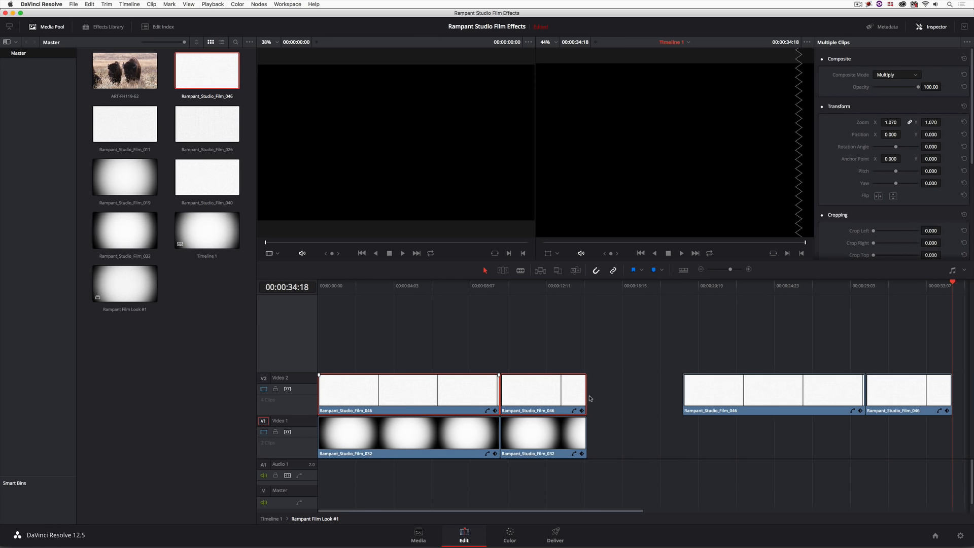
left_click_drag(759, 387, 384, 336)
- Compare the texture close up by disabling all Rampant_Studio_Film_046 clips on Video 2 and Video 3, then enabling them again
left_click_drag(391, 286, 428, 289)
scroll(585, 174, "up", 3)
left_click_drag(567, 142, 687, 197)
scroll(688, 197, "up", 8)
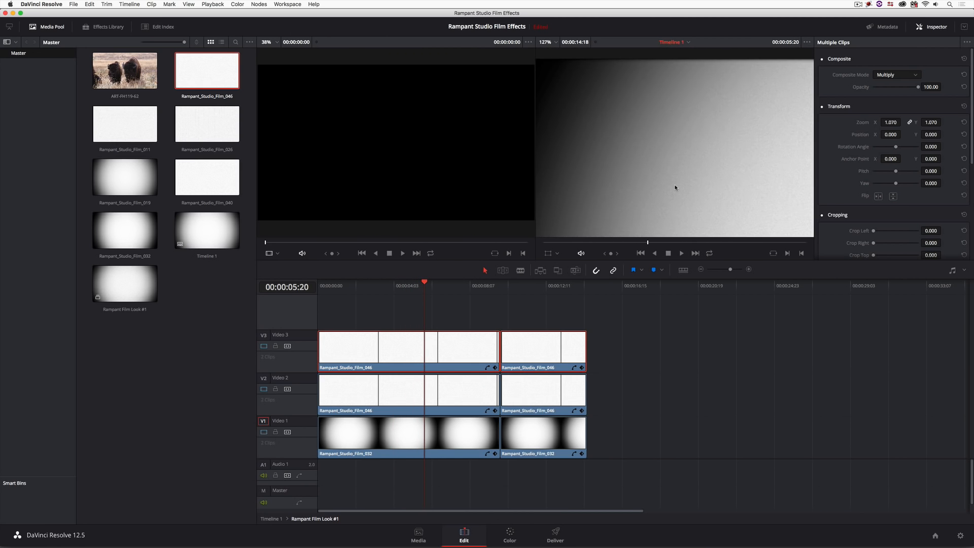
scroll(646, 168, "up", 2)
left_click_drag(668, 338, 409, 402)
right_click(439, 348)
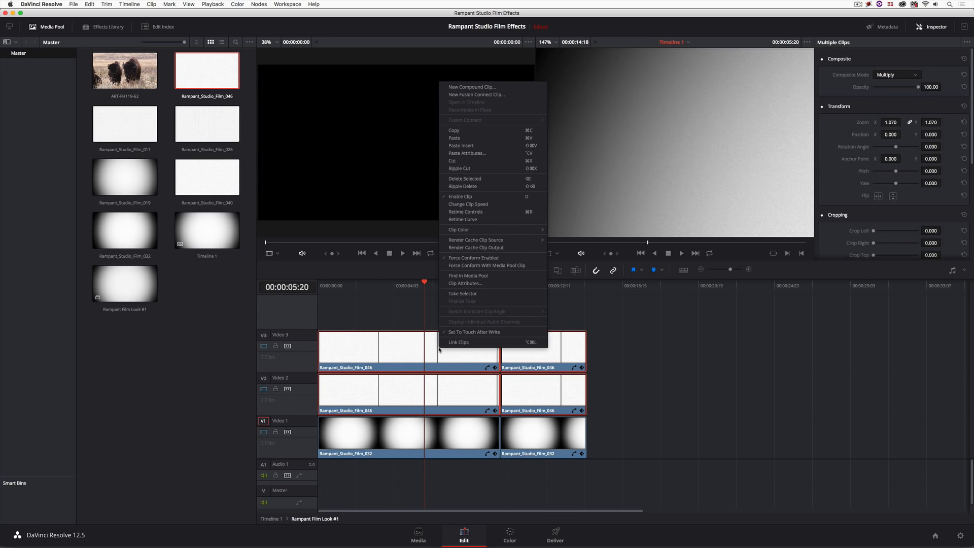
left_click(476, 197)
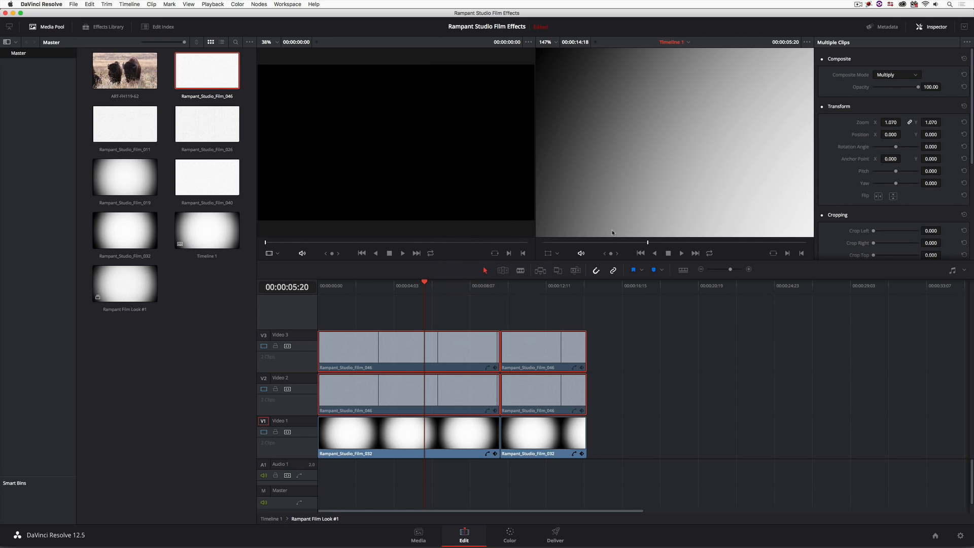
right_click(431, 345)
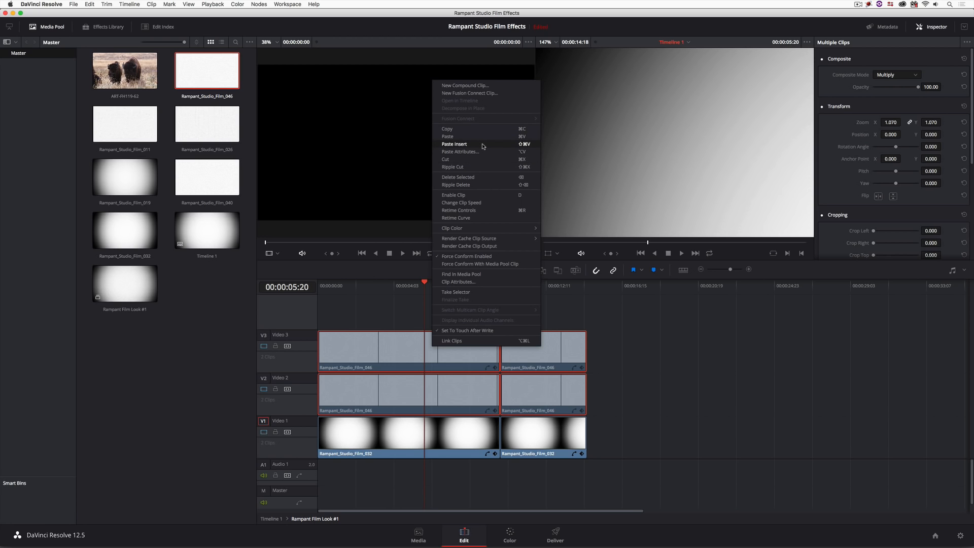
left_click(488, 197)
- Place Rampant_Studio_Film_026 at the start of a new Video 4 track
left_click(195, 122)
left_click_drag(199, 128, 318, 321)
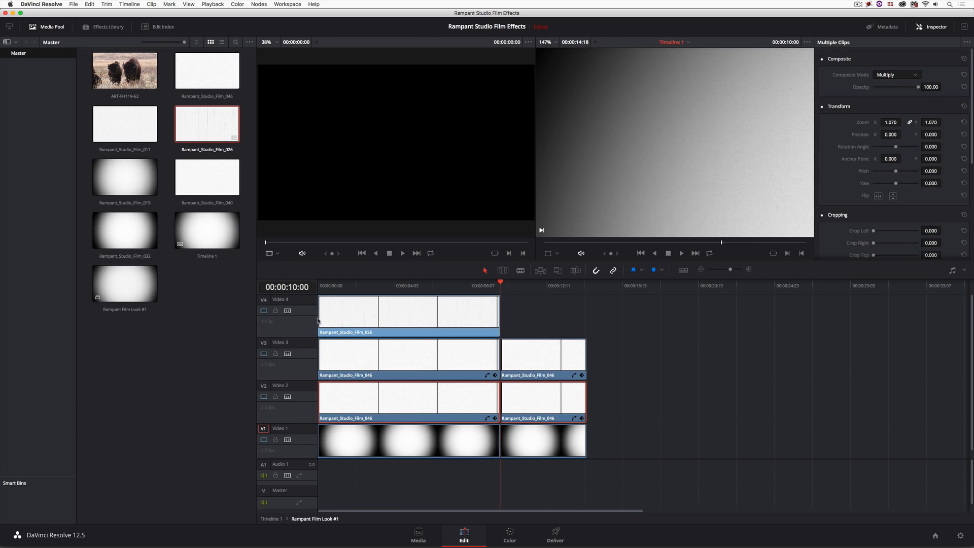
left_click_drag(483, 287, 441, 287)
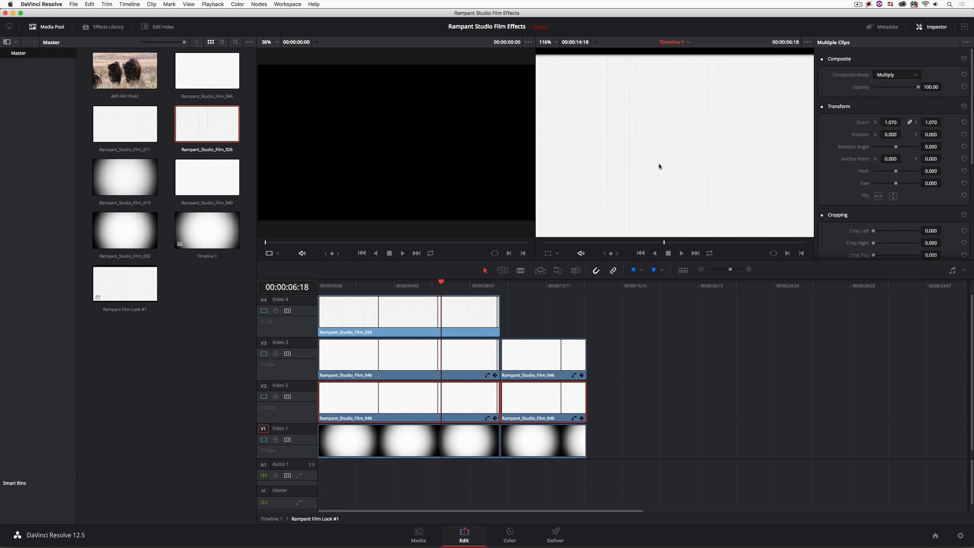
- Reorder the layers by moving the Rampant_Studio_Film_046 clips up to Video 3 and Video 4 and Rampant_Studio_Film_026 down to Video 2
left_click_drag(350, 318, 640, 317)
left_click_drag(638, 357, 335, 367)
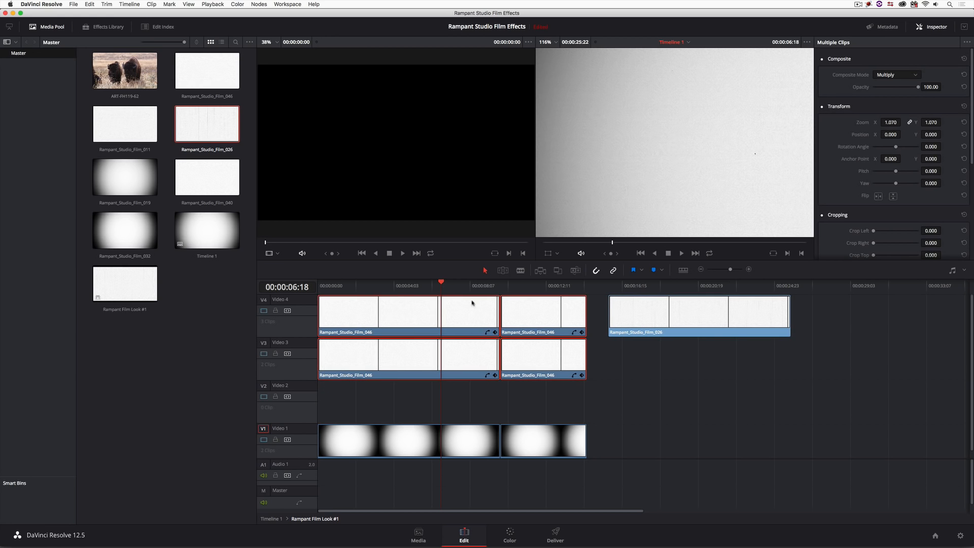
left_click_drag(689, 315, 406, 399)
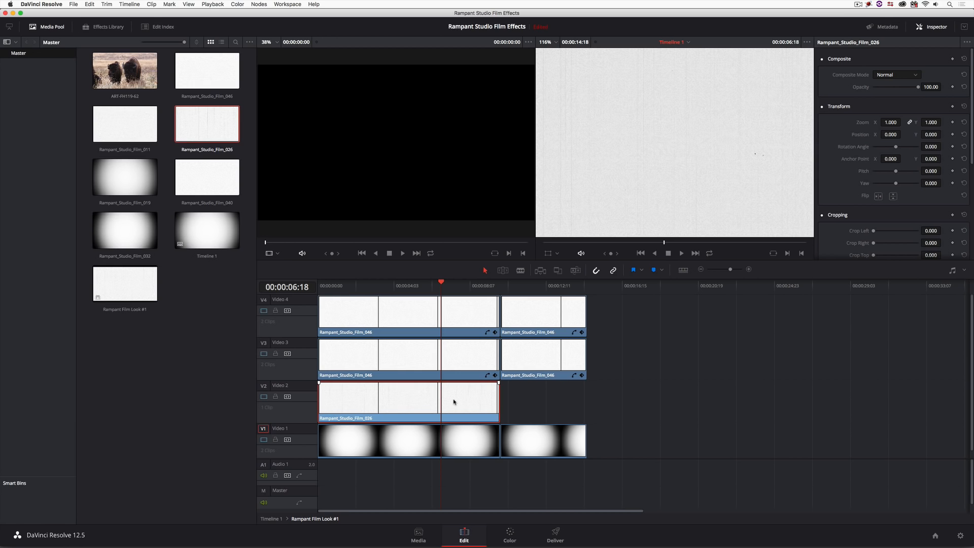
- Paste the video attributes of Rampant_Studio_Film_046, including Multiply mode and zoom, onto the Rampant_Studio_Film_026 clip on Video 2
scroll(650, 203, "down", 3)
scroll(650, 203, "down", 3)
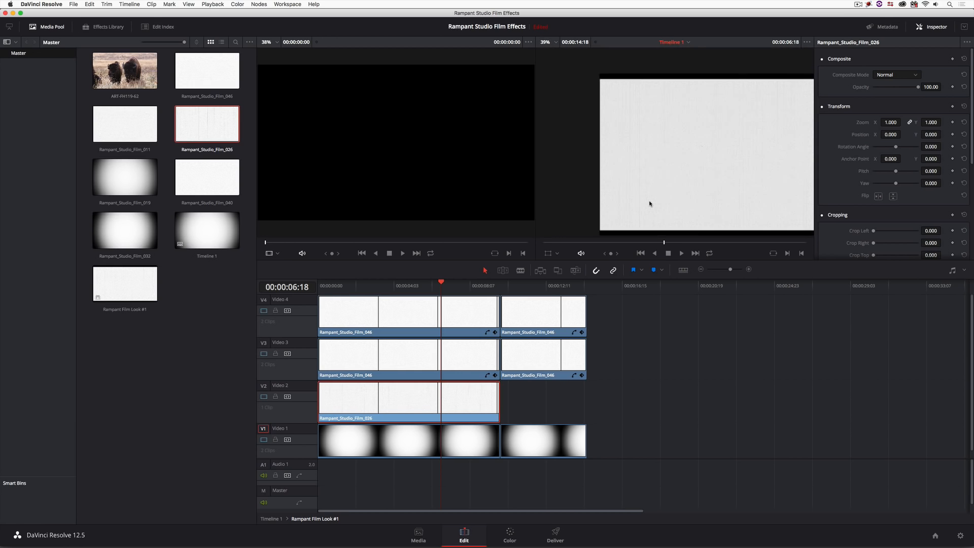
scroll(700, 211, "up", 2)
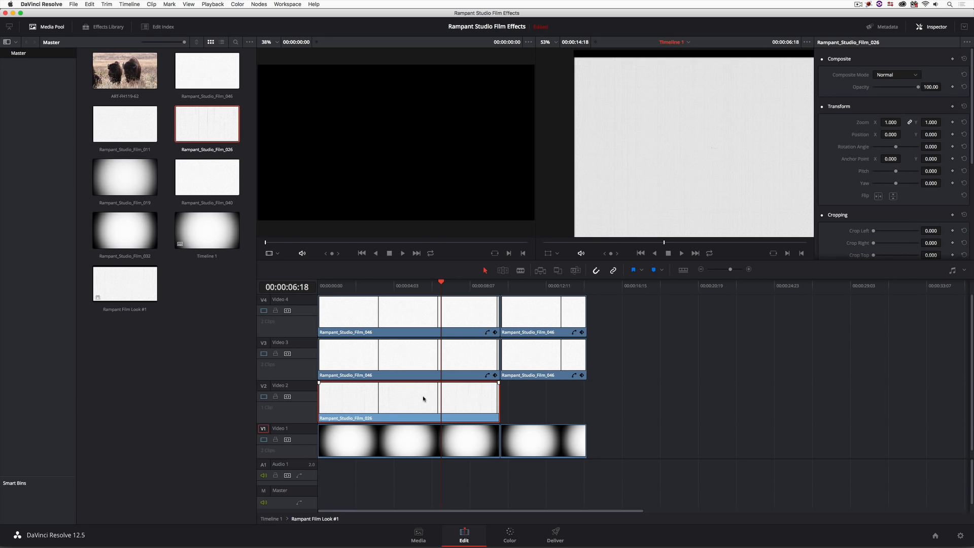
right_click(442, 398)
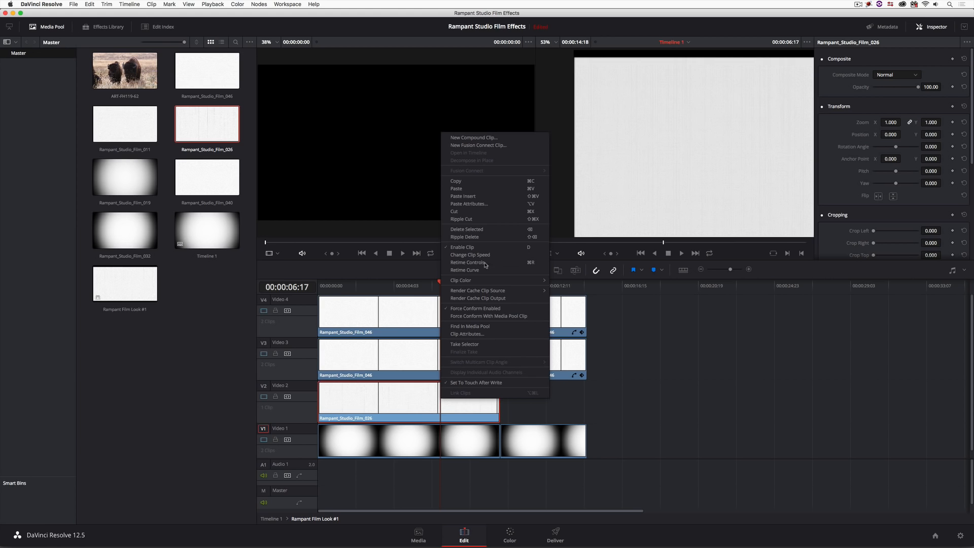
left_click(485, 204)
left_click(530, 385)
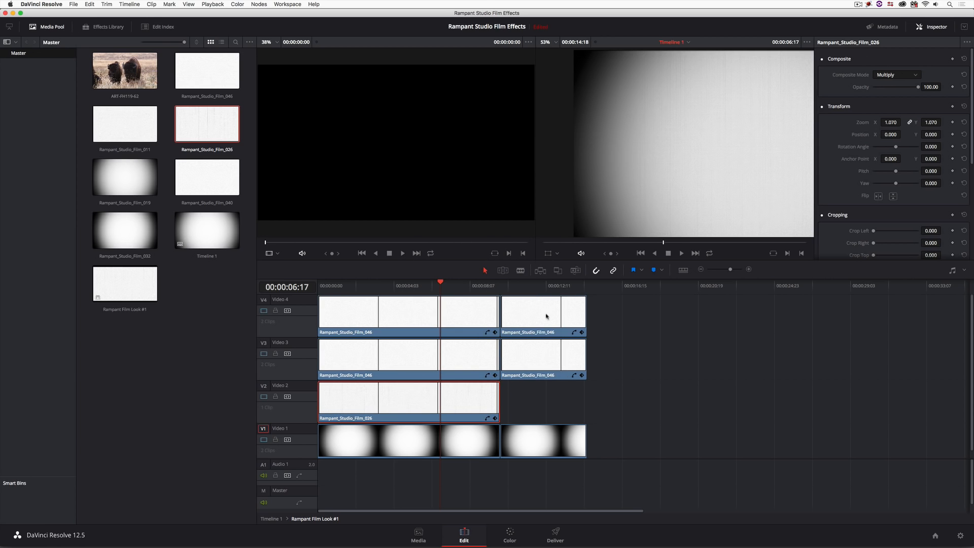
- Paste a second Rampant_Studio_Film_026 at 00:00:10:00 on Video 2 and trim it to end with the other layers
left_click_drag(509, 288, 501, 290)
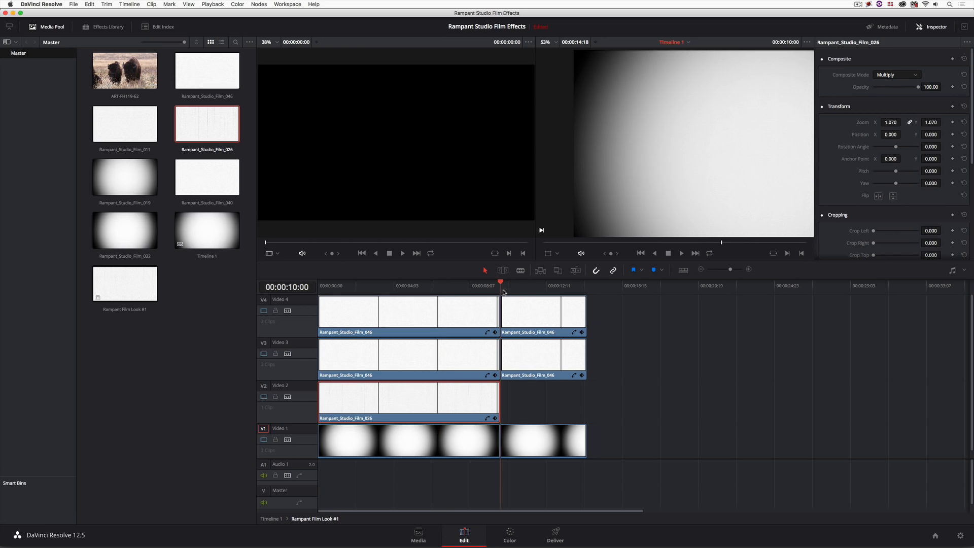
key("super+v")
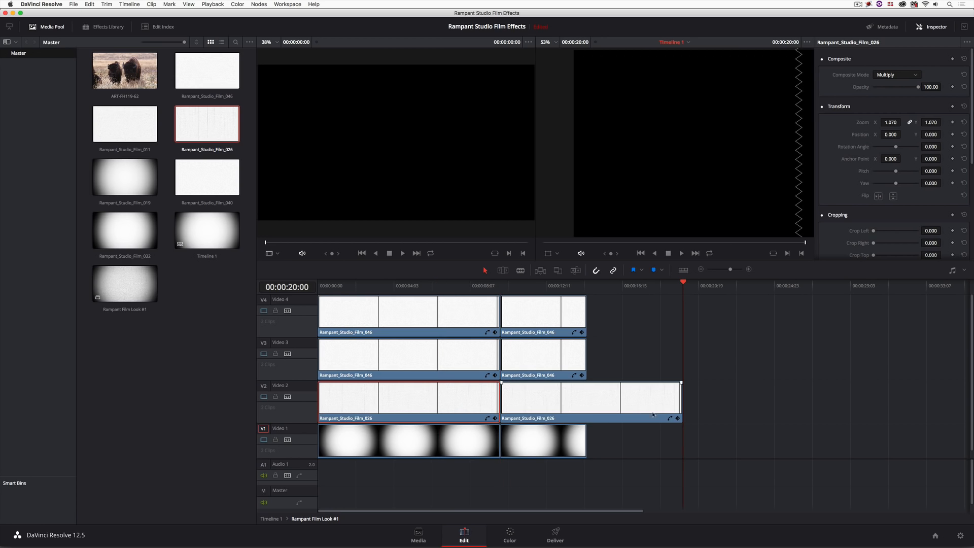
left_click_drag(682, 403, 586, 402)
- Check the full frame of the layered film look at 00:00:05:02 and return to Timeline 1
left_click_drag(562, 294, 411, 309)
scroll(668, 172, "down", 2)
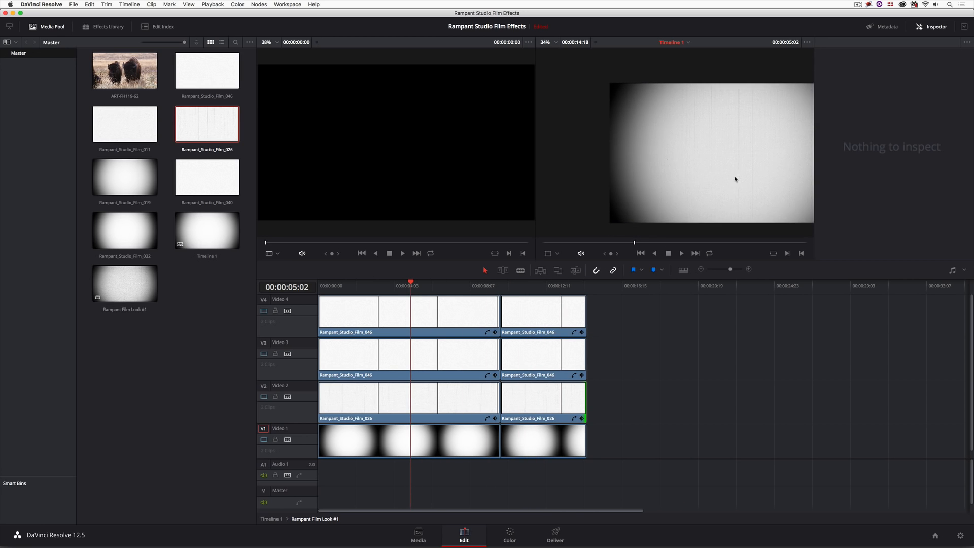
left_click_drag(735, 179, 665, 169)
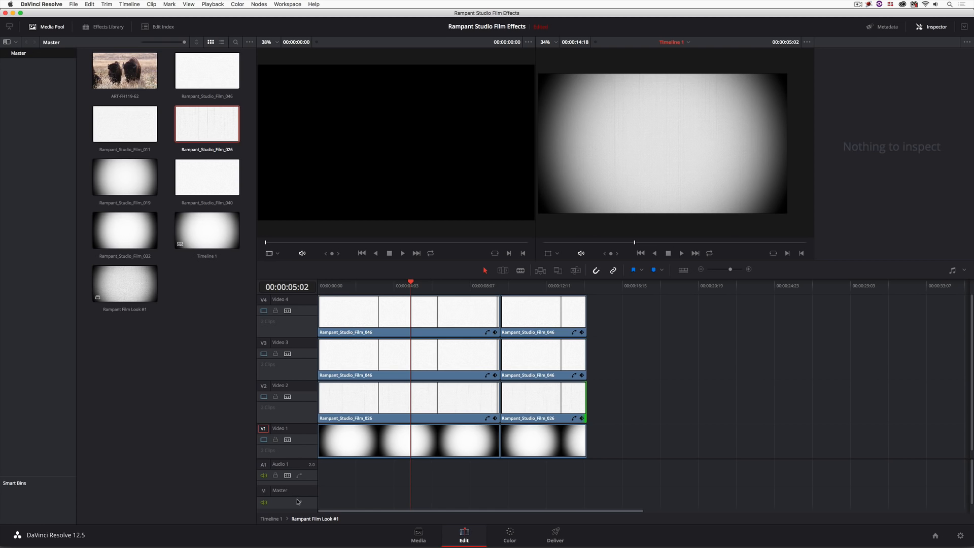
left_click(273, 518)
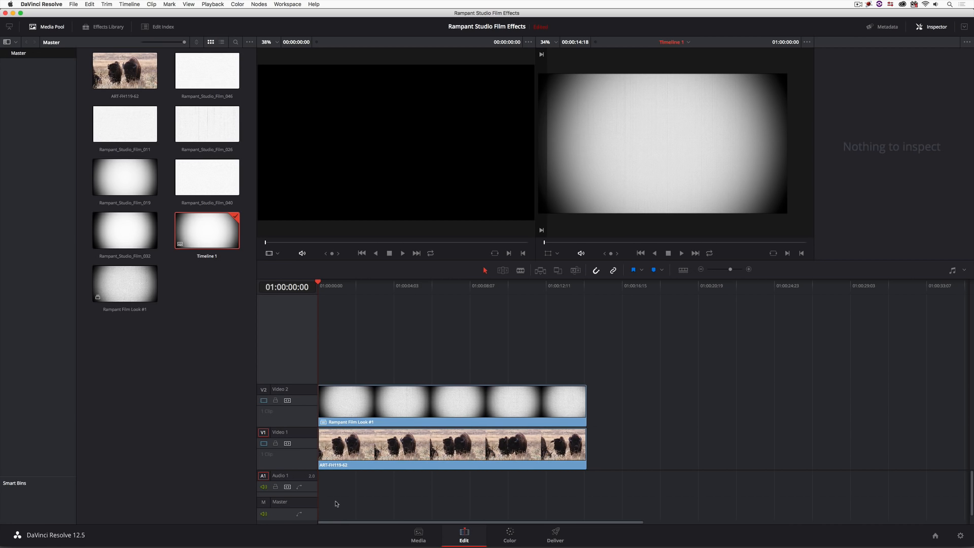
- Set the composite mode of the Rampant Film Look #1 compound clip on Video 2 to Multiply
left_click(440, 402)
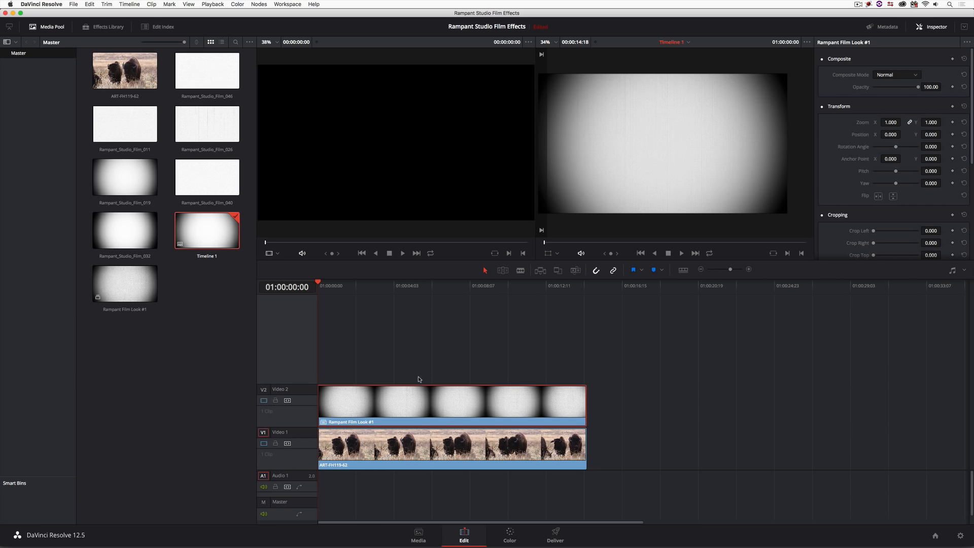
left_click(909, 75)
scroll(907, 127, "down", 5)
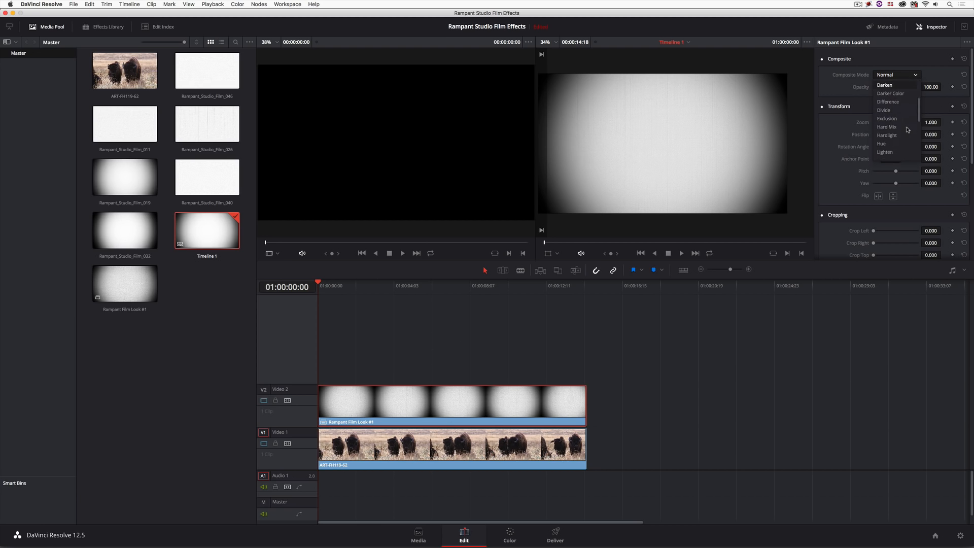
left_click(898, 127)
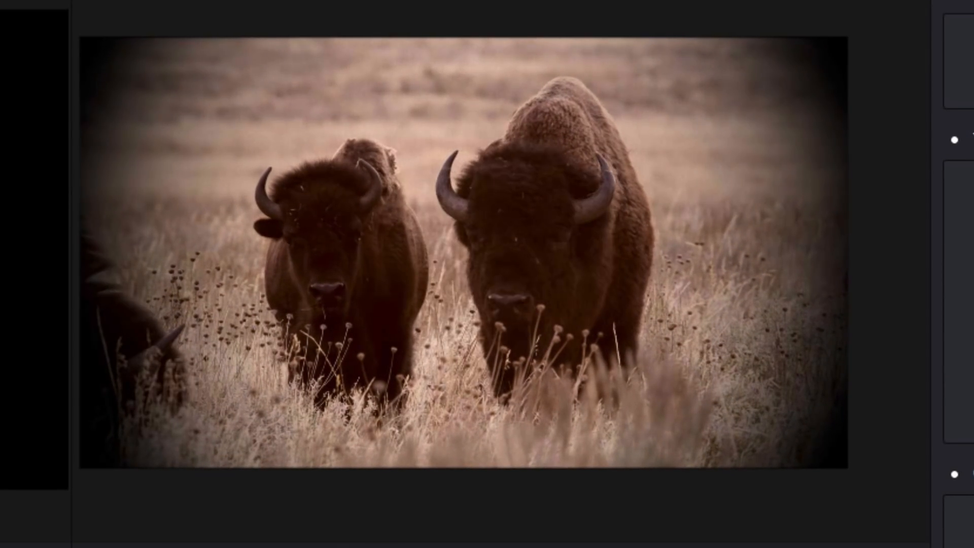
- Play back the bison footage with the film look and examine its dust, scratches and vignette up close and in full frame
scroll(452, 341, "up", 5)
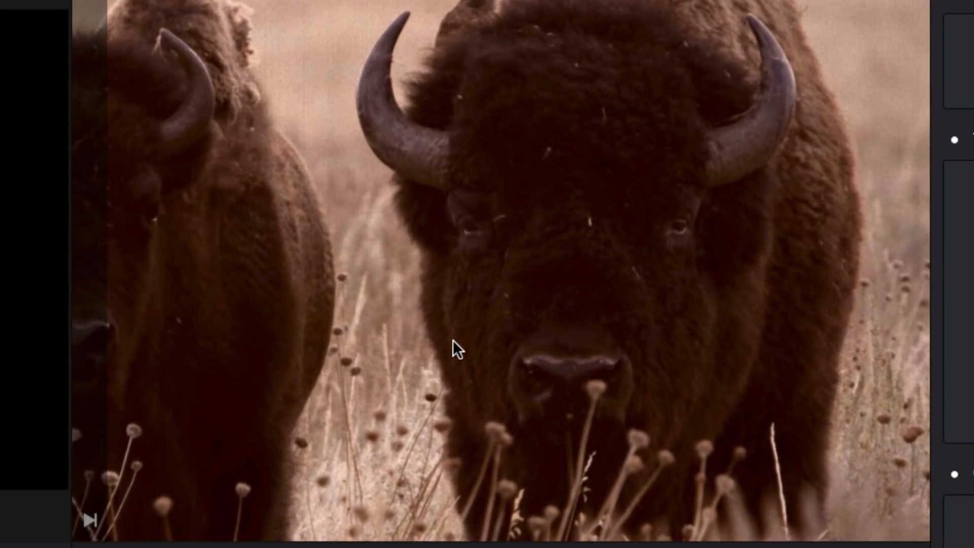
left_click_drag(425, 238, 642, 303)
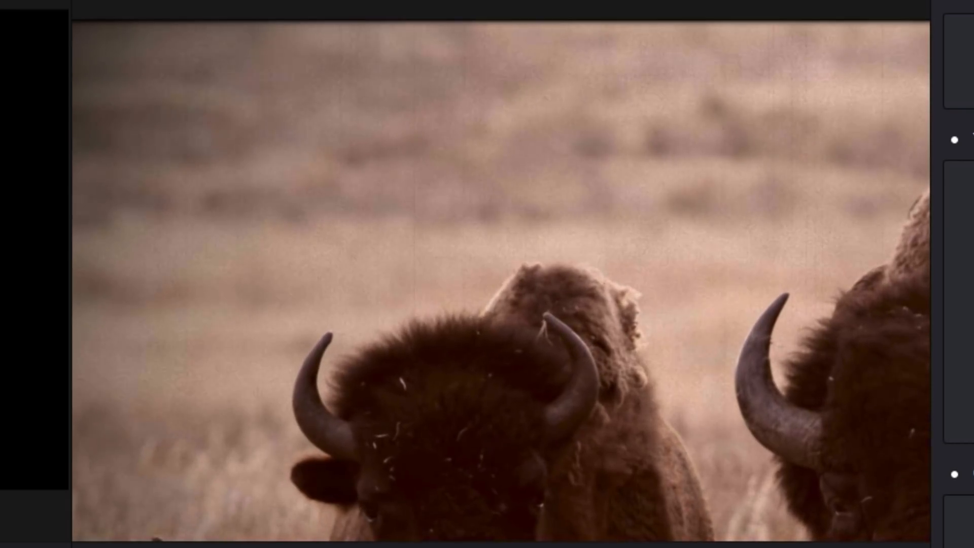
scroll(451, 351, "down", 5)
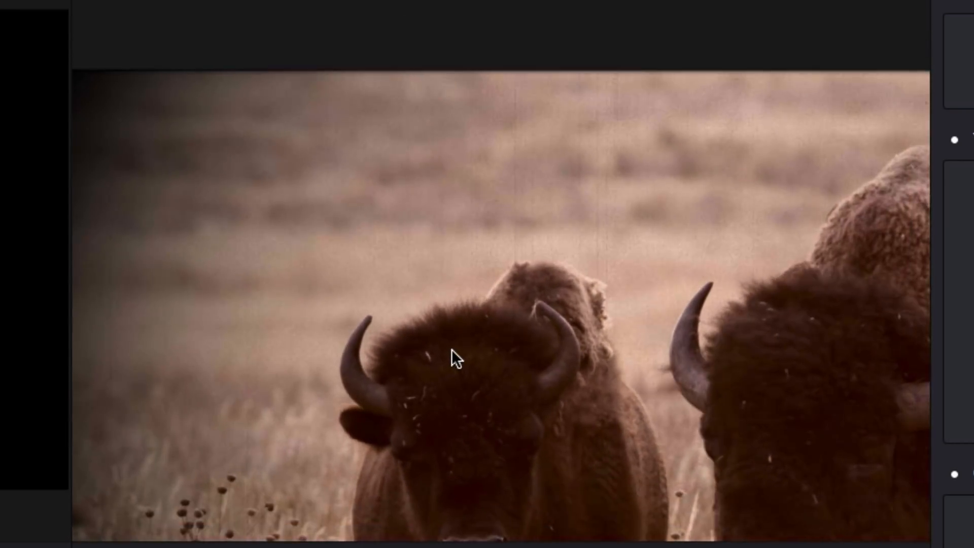
scroll(451, 349, "down", 1)
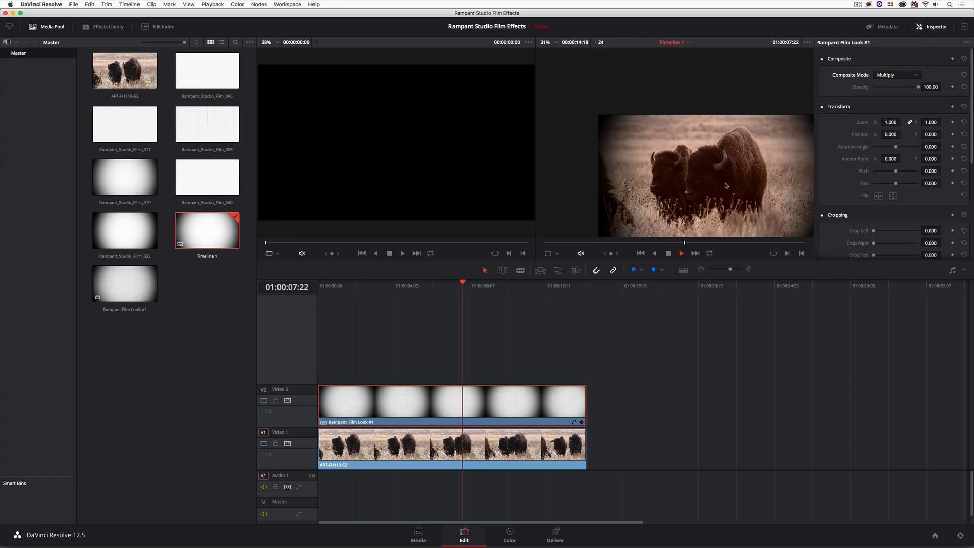
key("space")
left_click_drag(735, 190, 692, 162)
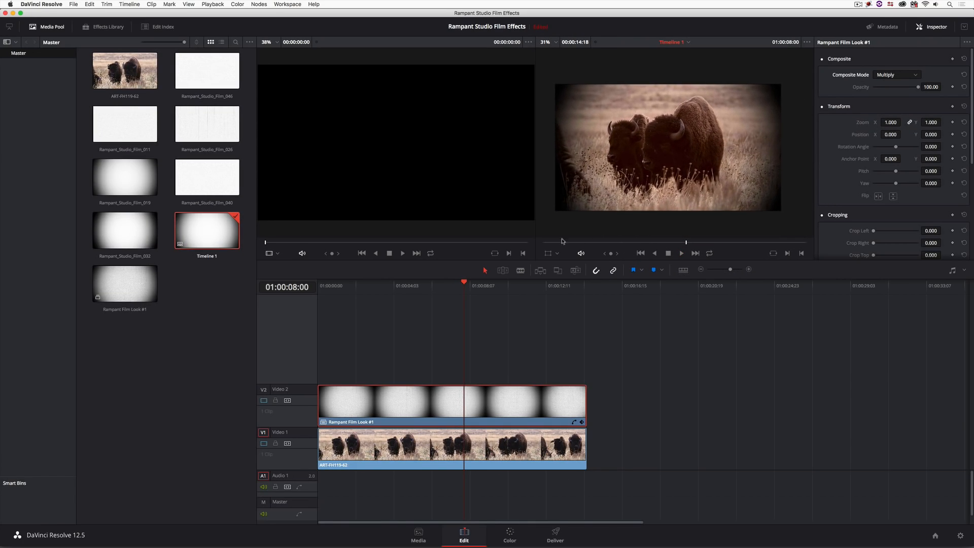
key("space")
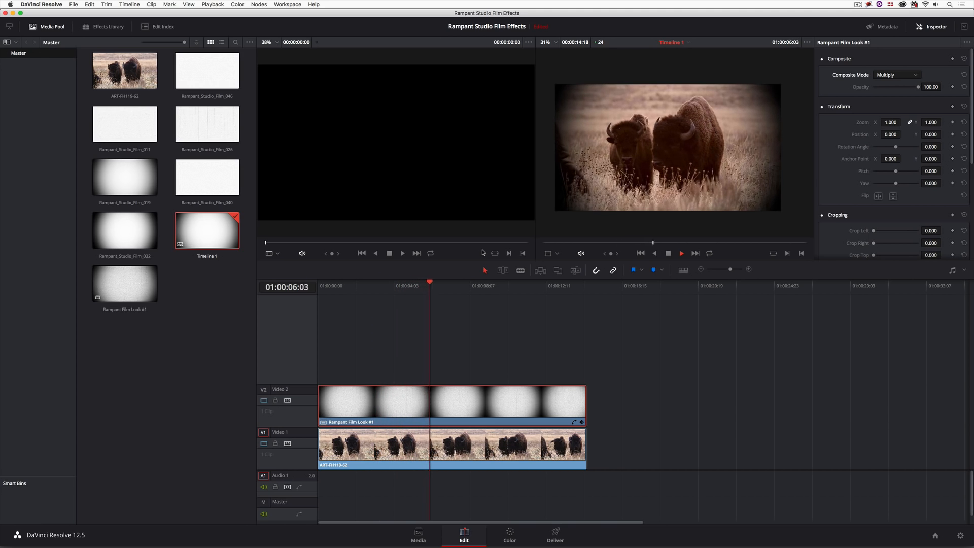
key("space")
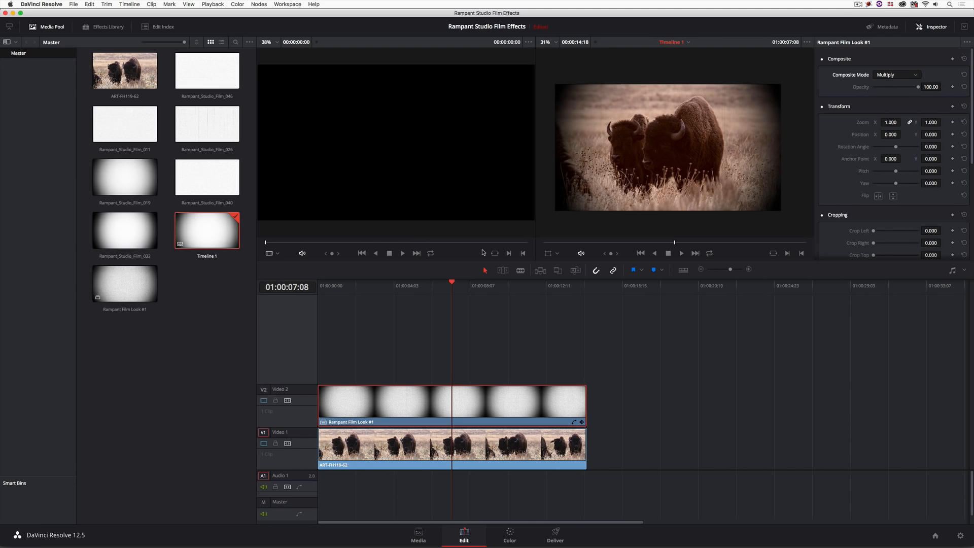
- Add another instance of the Rampant Film Look #1 compound clip to Video 2, leaving a gap after the existing clips
left_click_drag(120, 286, 666, 410)
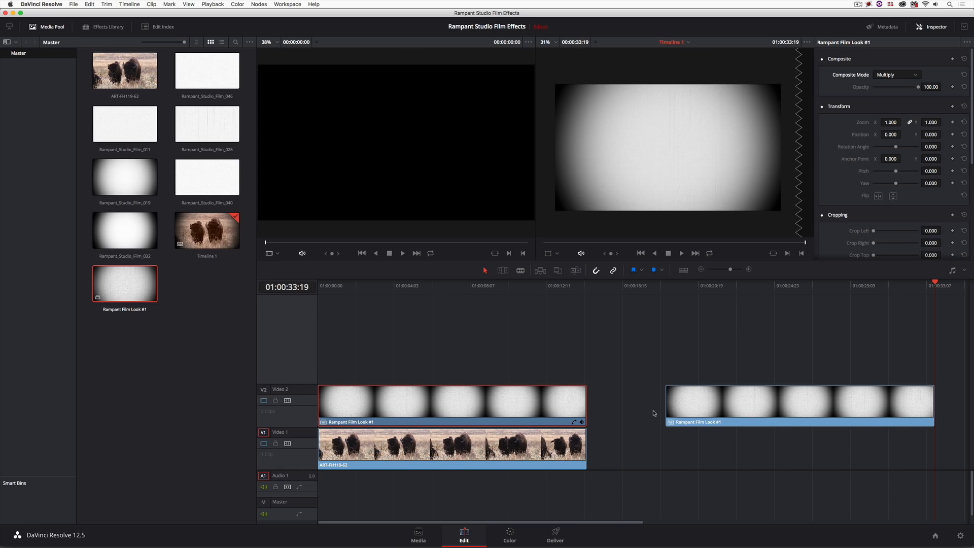